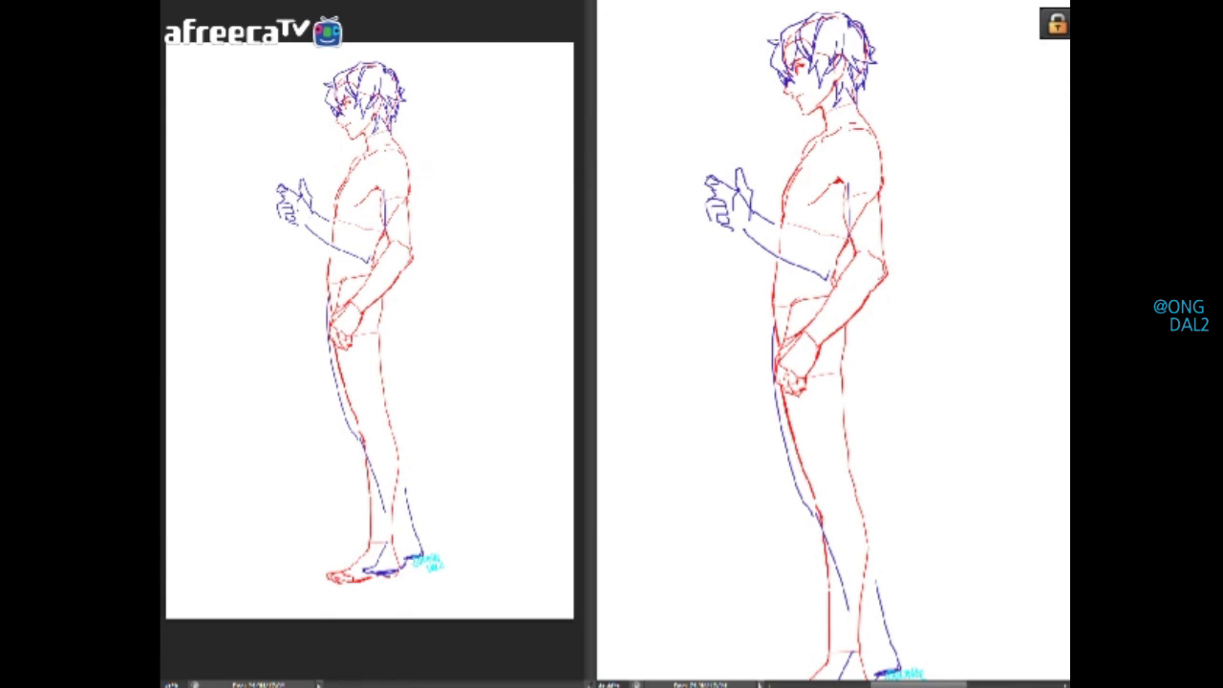
# Try fading the lasso-selected red near arm by raising its Lightness in Hue/Saturation, and undo it
pyautogui.moveTo(832, 344); pyautogui.dragTo(822, 350)
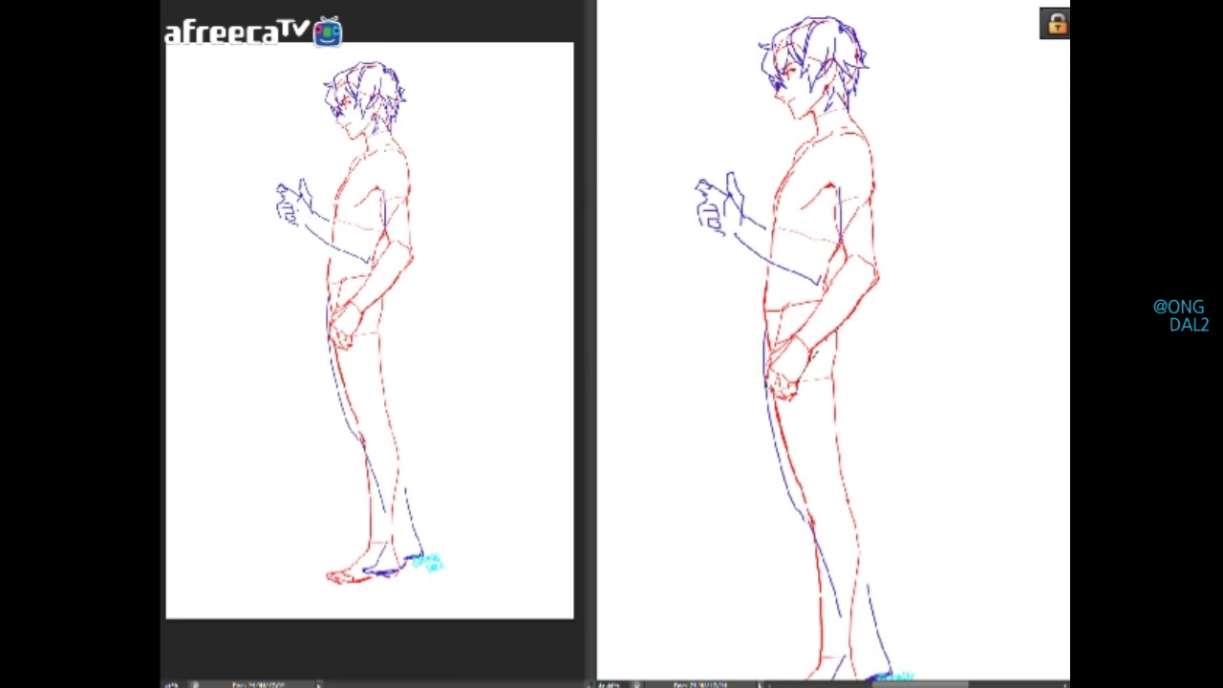
pyautogui.moveTo(779, 343); pyautogui.dragTo(843, 263)
pyautogui.moveTo(865, 179)
pyautogui.mouseDown()
pyautogui.moveTo(884, 227)
pyautogui.moveTo(852, 326)
pyautogui.moveTo(818, 351)
pyautogui.mouseUp()
pyautogui.hotkey('ctrl', 'd')
pyautogui.moveTo(831, 344); pyautogui.dragTo(816, 343)
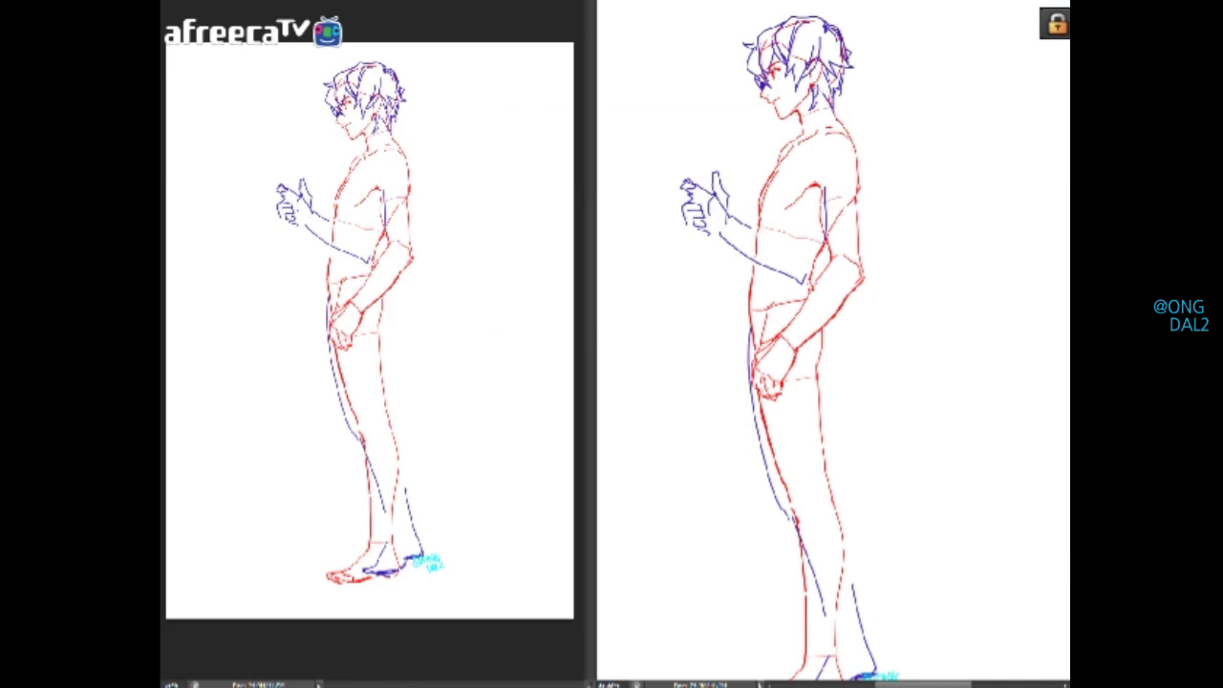
pyautogui.hotkey('ctrl', 'u')
pyautogui.moveTo(672, 265); pyautogui.dragTo(675, 265)
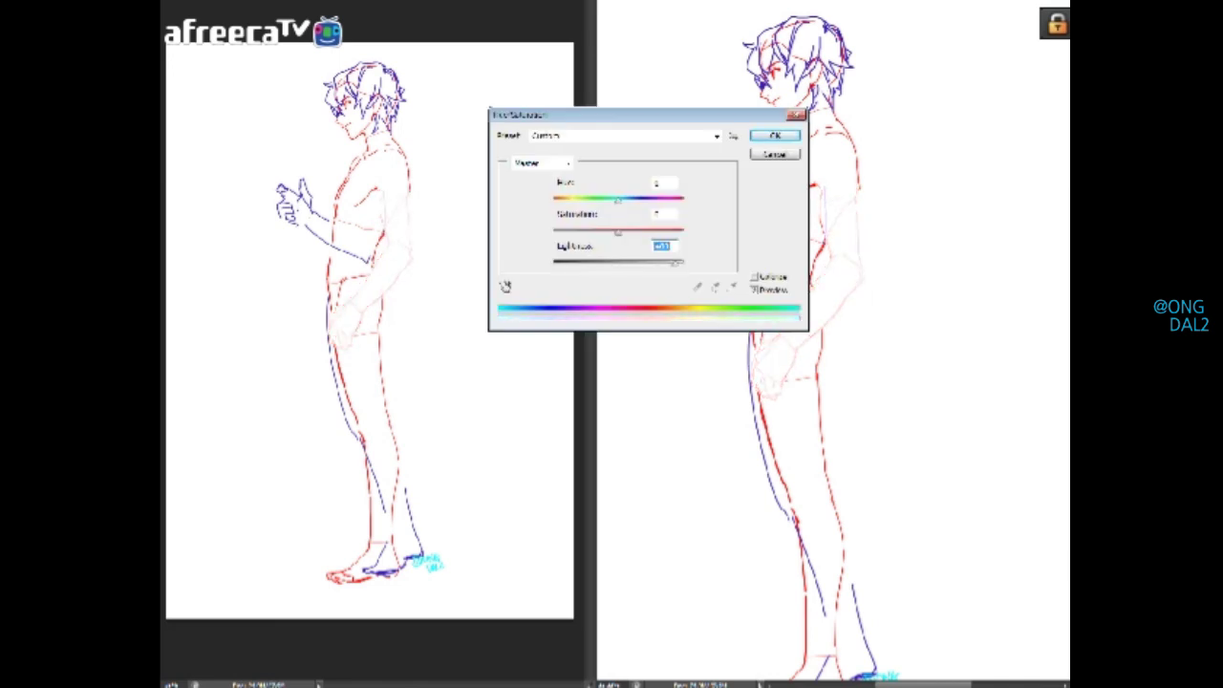
pyautogui.press('Return')
pyautogui.hotkey('ctrl', '+')
pyautogui.hotkey('ctrl', '+')
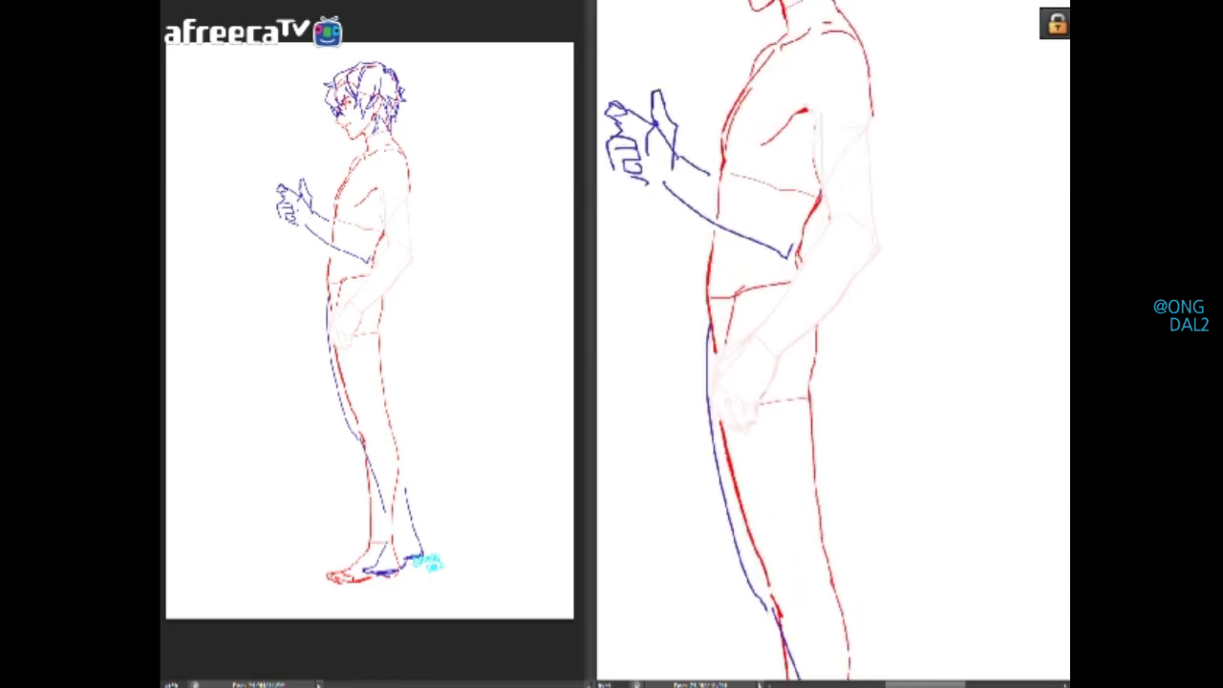
pyautogui.moveTo(812, 287); pyautogui.dragTo(822, 345)
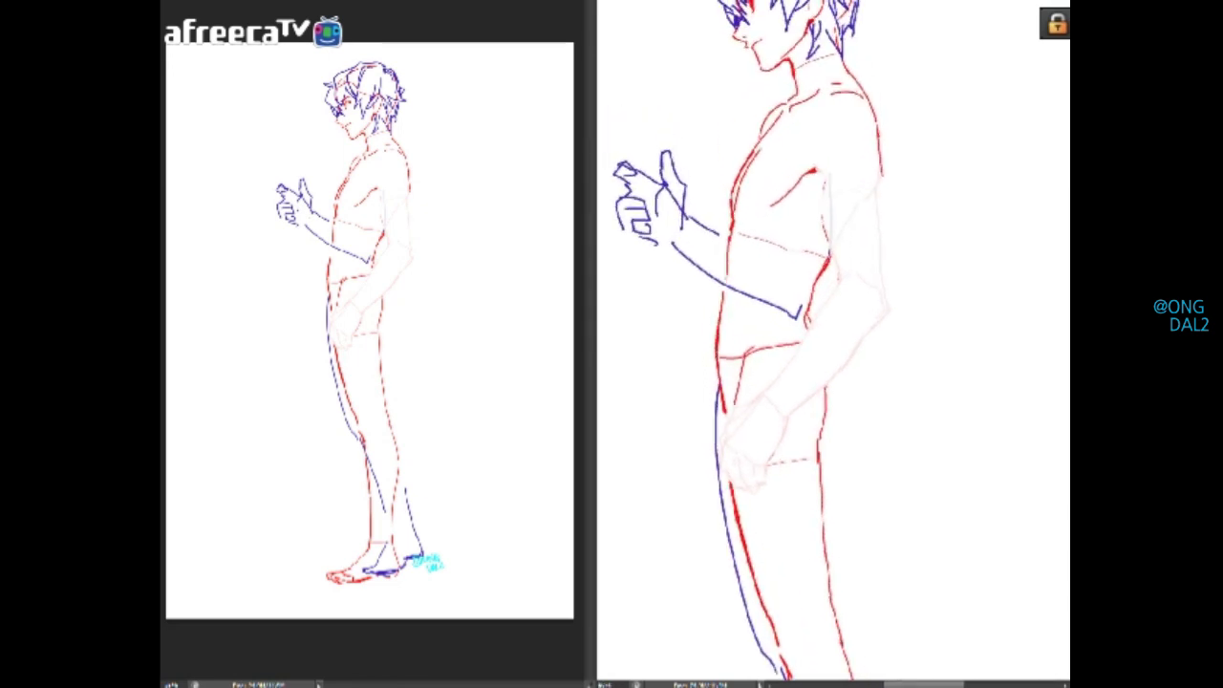
pyautogui.hotkey('ctrl', 'z')
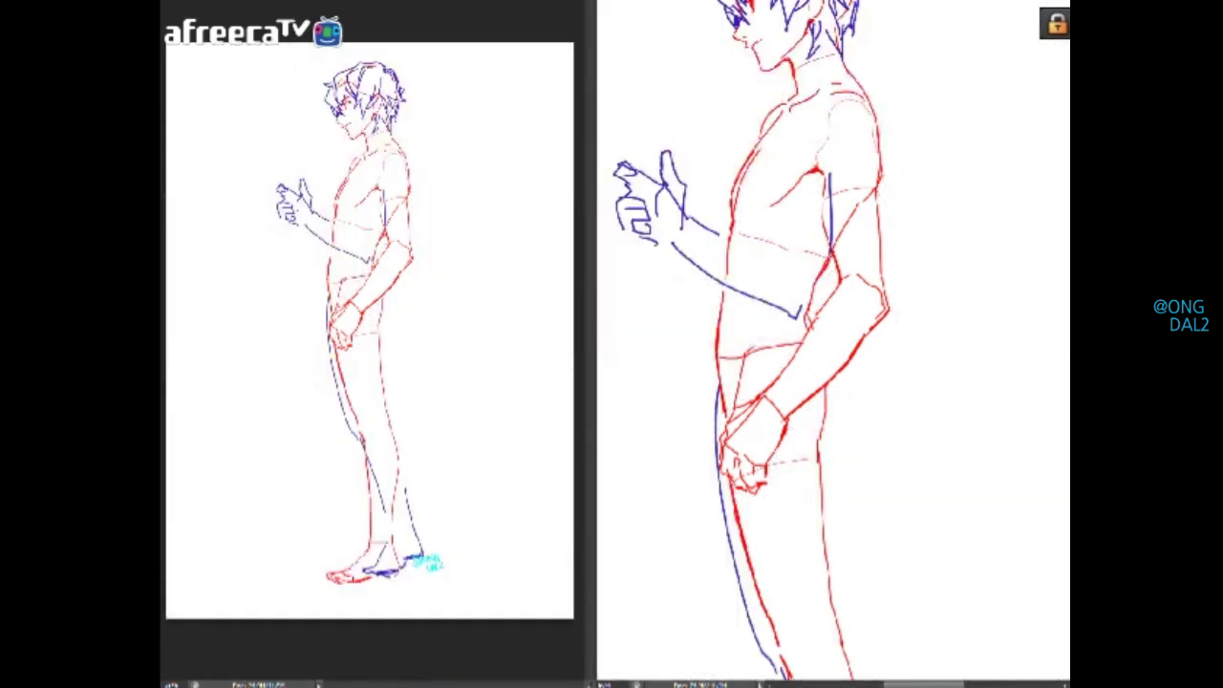
# Fade the body sketch around the red near arm by raising its Lightness in Hue/Saturation
pyautogui.moveTo(755, 334); pyautogui.dragTo(757, 367)
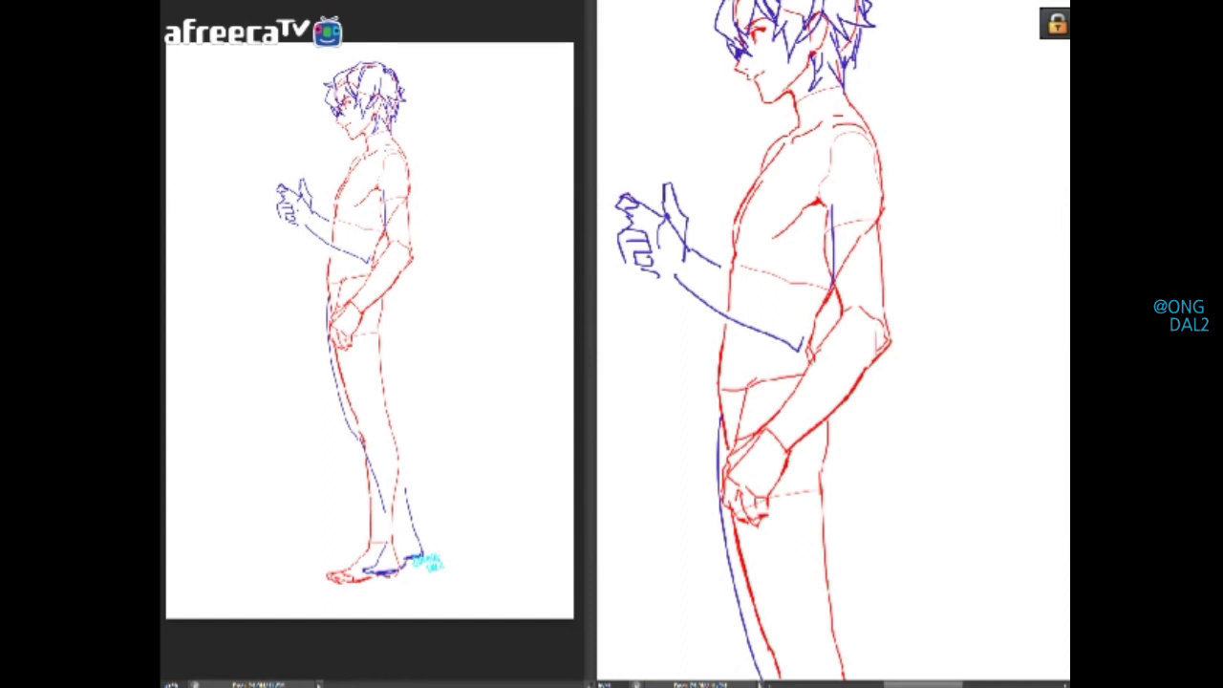
pyautogui.hotkey('ctrl', '-')
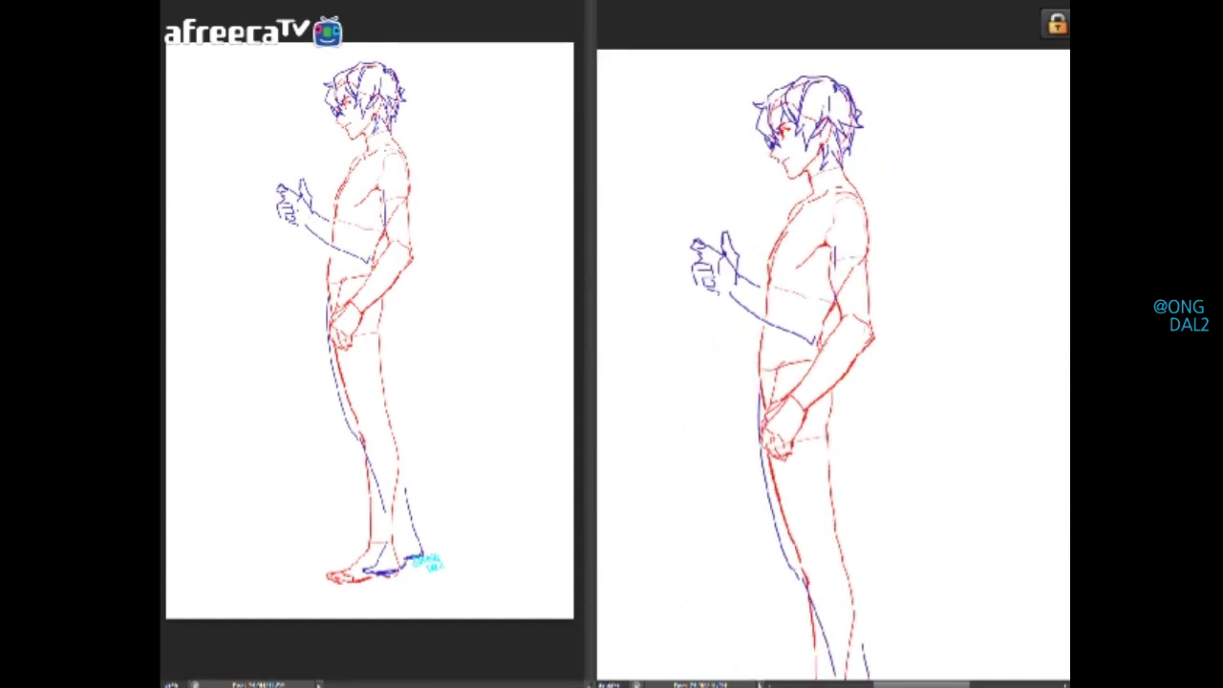
pyautogui.moveTo(841, 363); pyautogui.dragTo(817, 356)
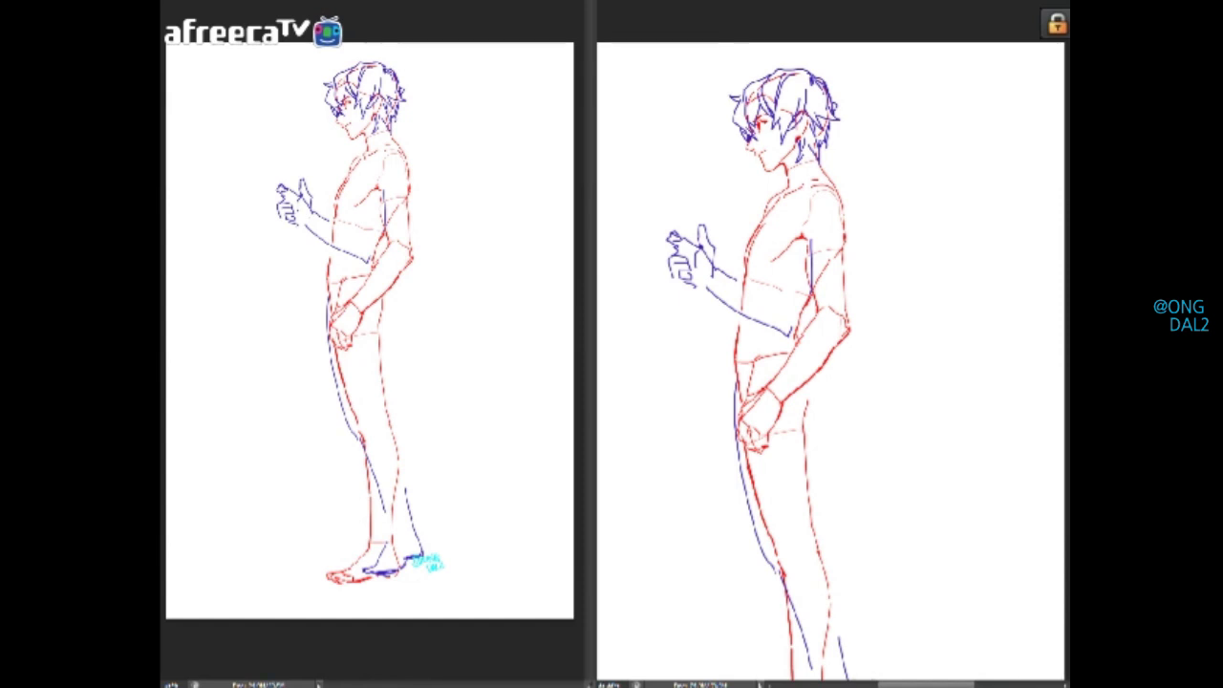
pyautogui.hotkey('ctrl', '-')
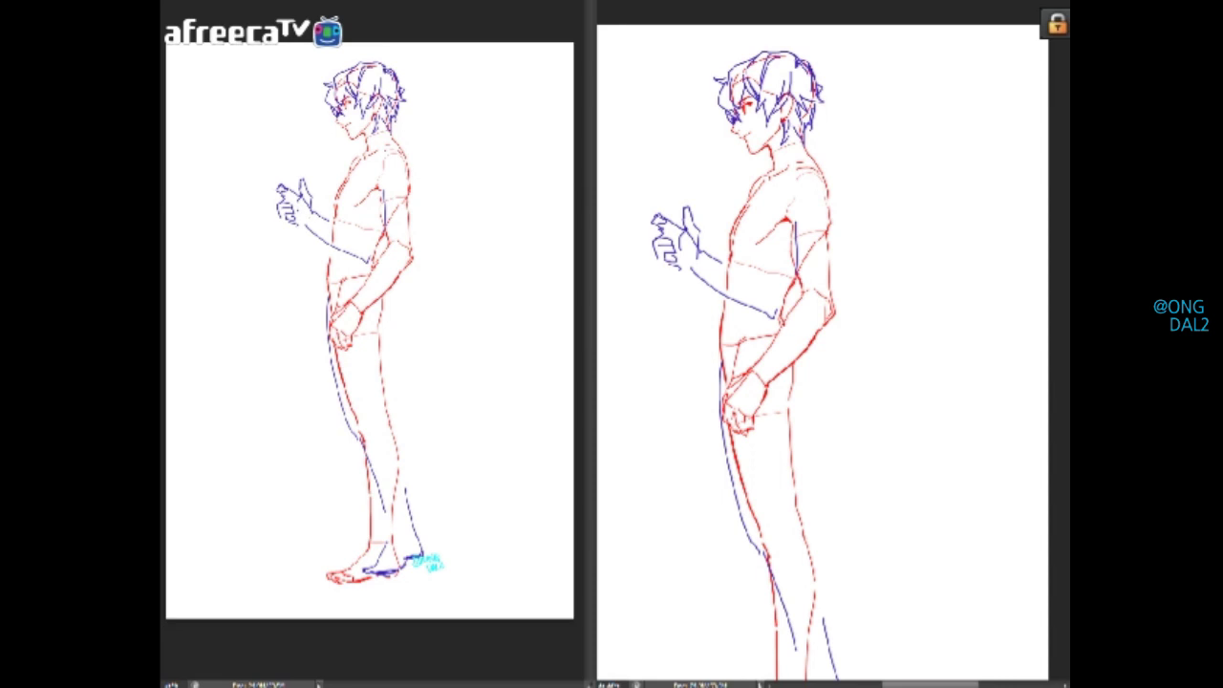
pyautogui.hotkey('ctrl', 'u')
pyautogui.moveTo(619, 264); pyautogui.dragTo(669, 263)
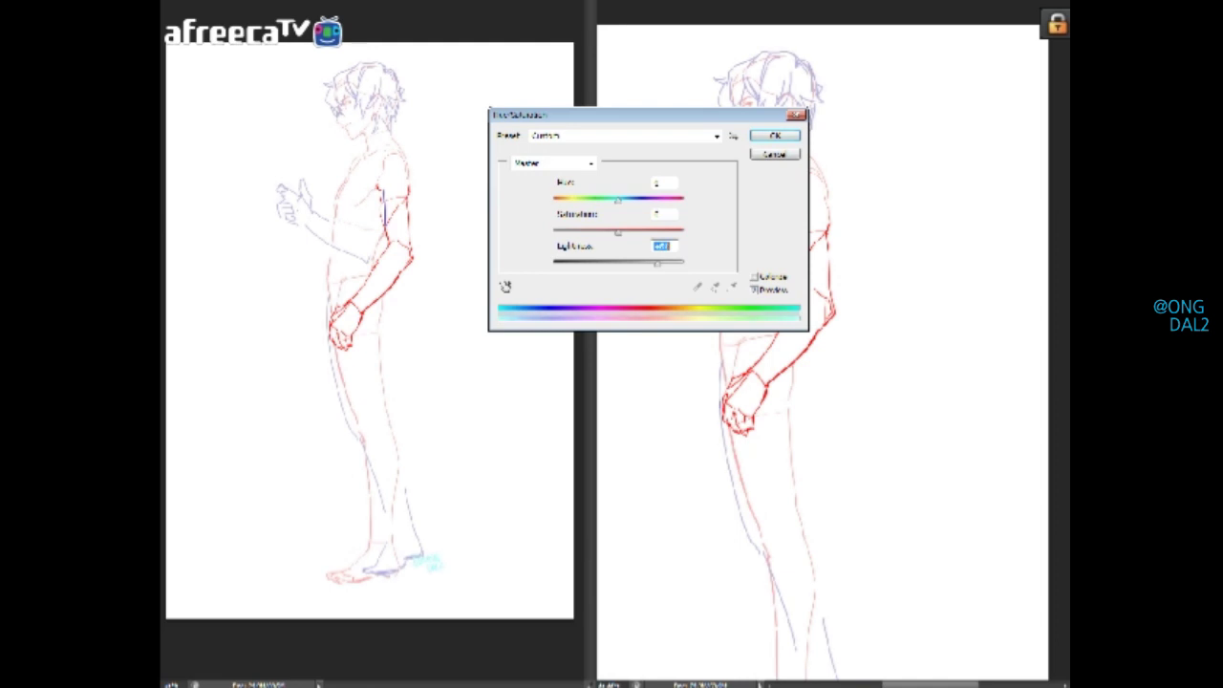
pyautogui.press('Escape')
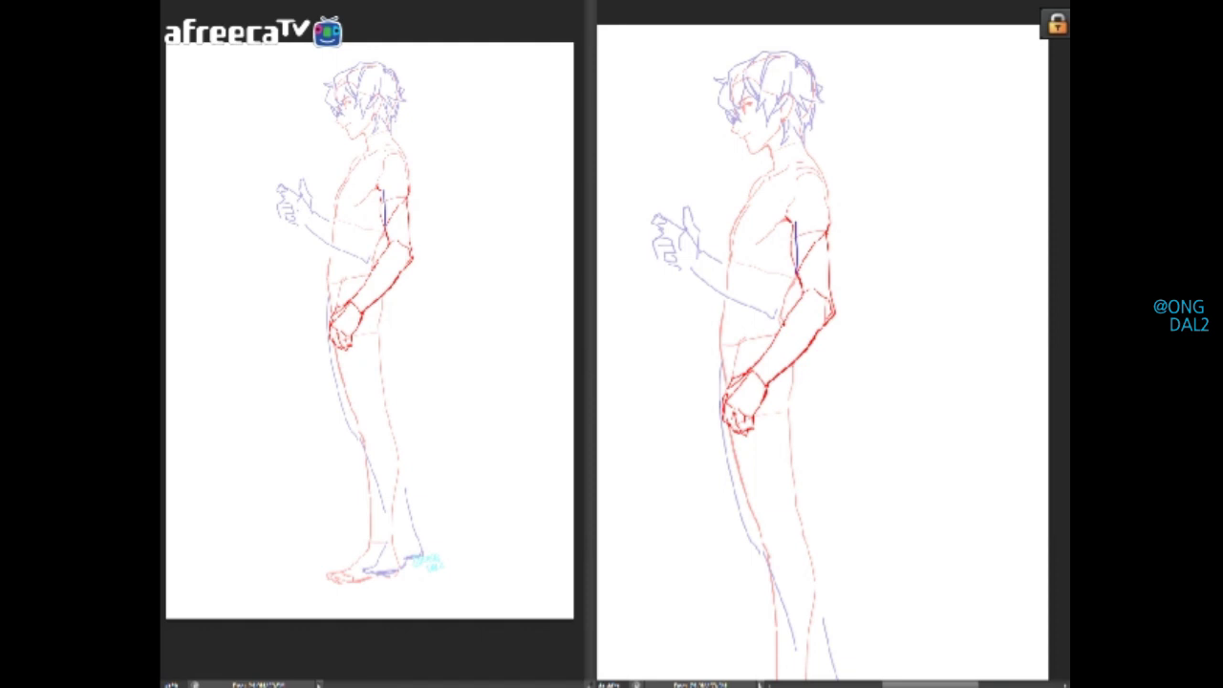
# Try reworking the elbow contour of the red near arm, undoing the attempts
pyautogui.hotkey('ctrl', 'z')
pyautogui.hotkey('ctrl', 'z')
pyautogui.hotkey('ctrl', 'z')
pyautogui.hotkey('ctrl', 'z')
pyautogui.hotkey('ctrl', '+')
pyautogui.hotkey('ctrl', '+')
pyautogui.moveTo(835, 300); pyautogui.dragTo(875, 283)
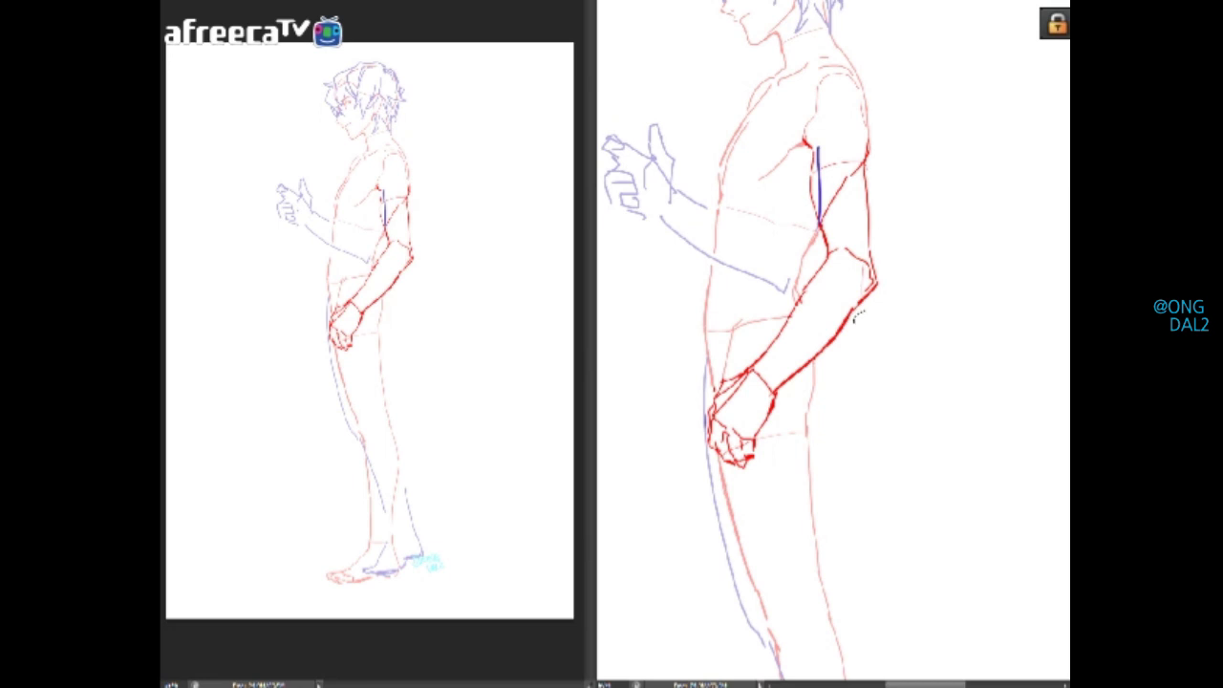
pyautogui.scroll(2, 854, 322)
pyautogui.moveTo(841, 315); pyautogui.dragTo(820, 309)
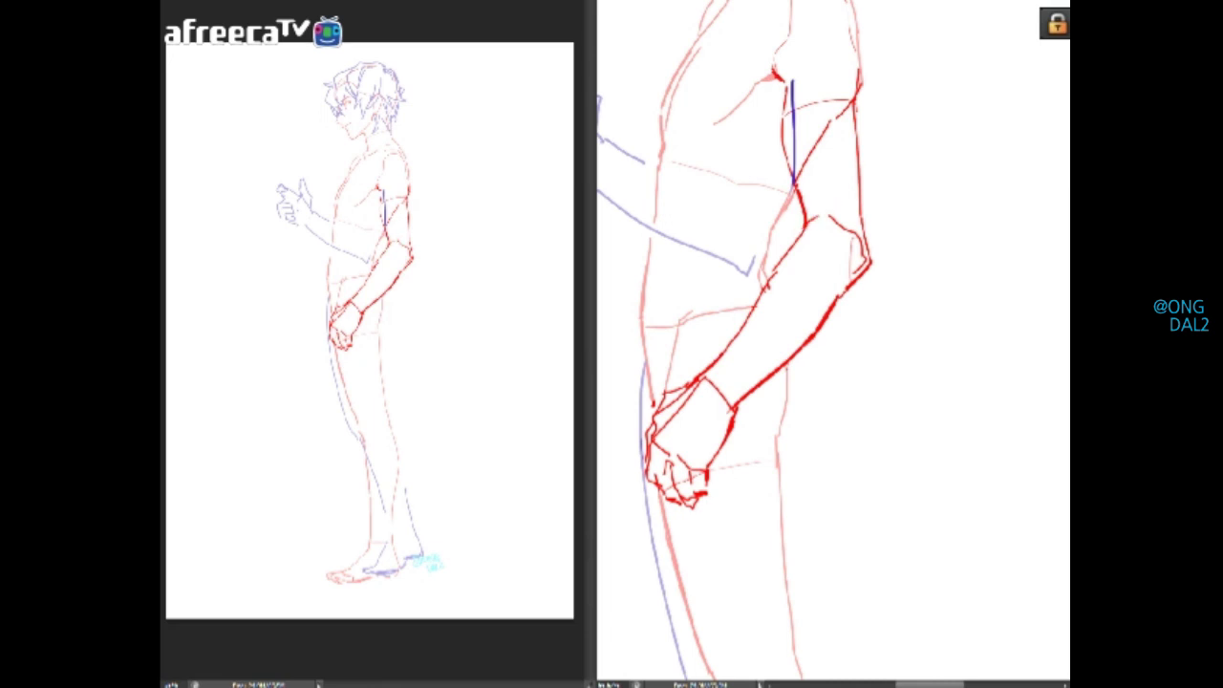
pyautogui.moveTo(833, 212)
pyautogui.mouseDown()
pyautogui.moveTo(793, 235)
pyautogui.moveTo(851, 236)
pyautogui.mouseUp()
pyautogui.hotkey('ctrl', 'z')
pyautogui.moveTo(851, 259)
pyautogui.mouseDown()
pyautogui.moveTo(855, 277)
pyautogui.moveTo(870, 235)
pyautogui.moveTo(853, 239)
pyautogui.moveTo(852, 263)
pyautogui.moveTo(876, 280)
pyautogui.moveTo(876, 305)
pyautogui.mouseUp()
pyautogui.hotkey('ctrl', 'z')
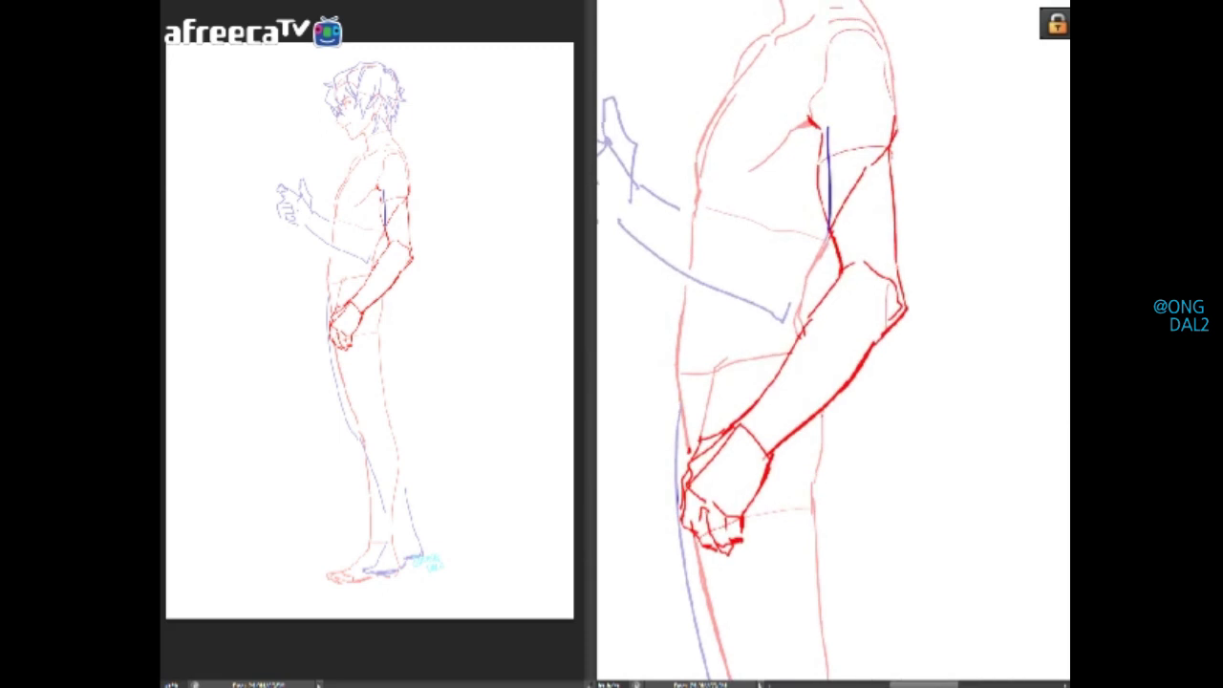
pyautogui.moveTo(850, 268); pyautogui.dragTo(805, 317)
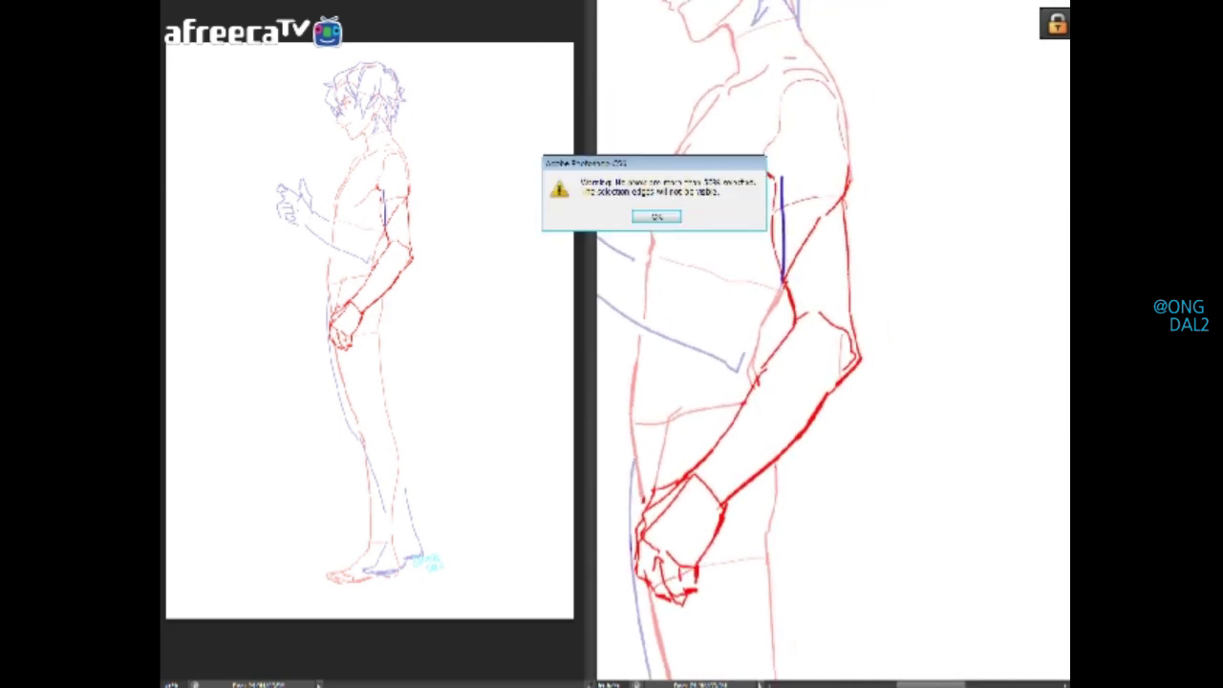
pyautogui.press('Return')
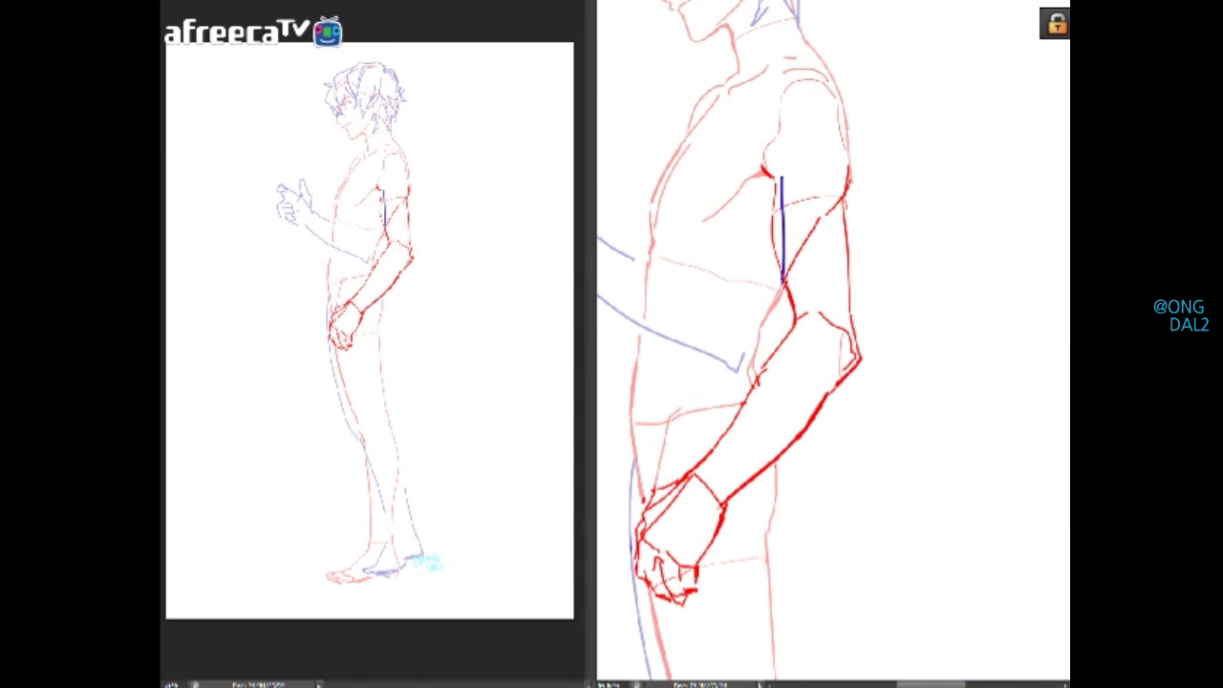
# Try sketching new shoulder and upper-arm curves on the near arm, and undo them
pyautogui.moveTo(784, 126); pyautogui.dragTo(813, 226)
pyautogui.hotkey('ctrl', 'z')
pyautogui.moveTo(784, 183)
pyautogui.mouseDown()
pyautogui.moveTo(801, 221)
pyautogui.moveTo(834, 179)
pyautogui.moveTo(803, 97)
pyautogui.moveTo(831, 201)
pyautogui.moveTo(855, 139)
pyautogui.moveTo(824, 81)
pyautogui.mouseUp()
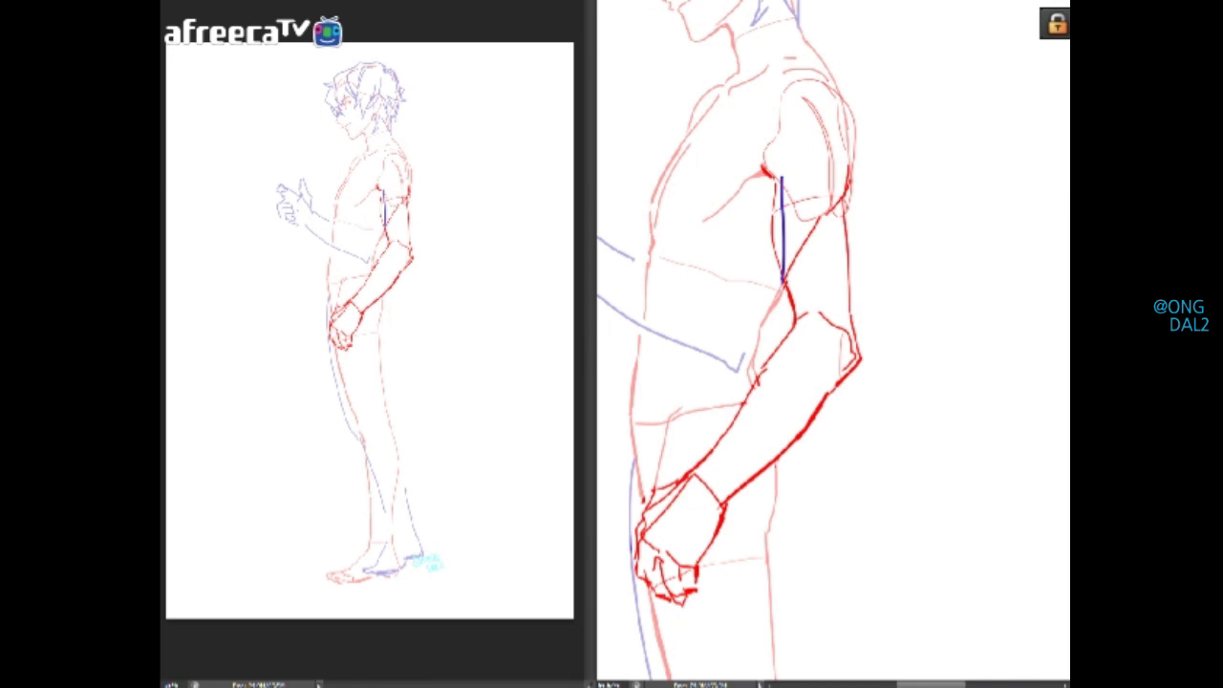
pyautogui.hotkey('ctrl', 'z')
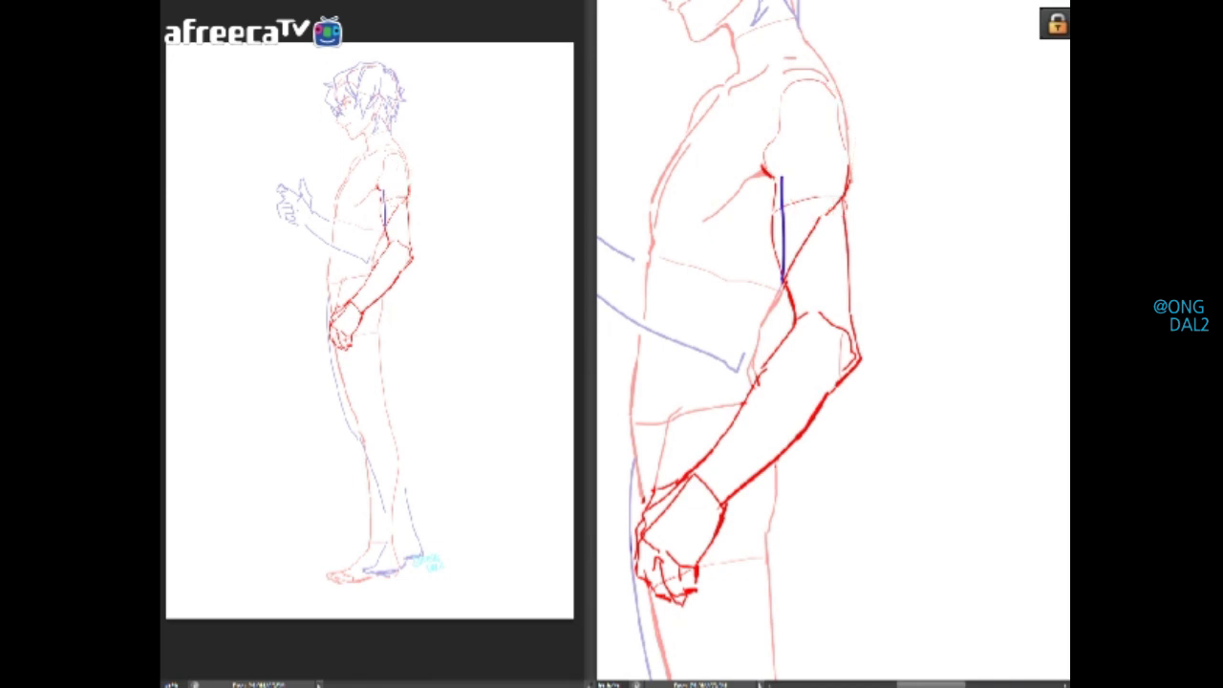
pyautogui.moveTo(813, 287); pyautogui.dragTo(805, 313)
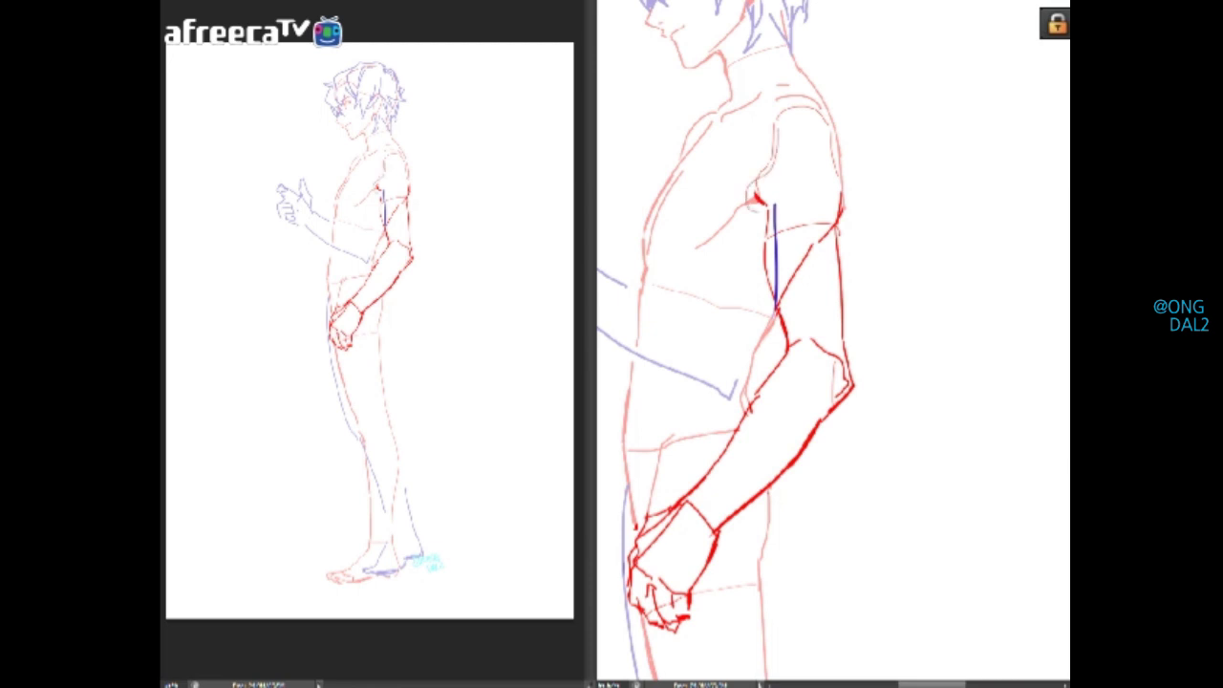
pyautogui.moveTo(813, 305)
pyautogui.mouseDown()
pyautogui.moveTo(835, 297)
pyautogui.moveTo(806, 292)
pyautogui.mouseUp()
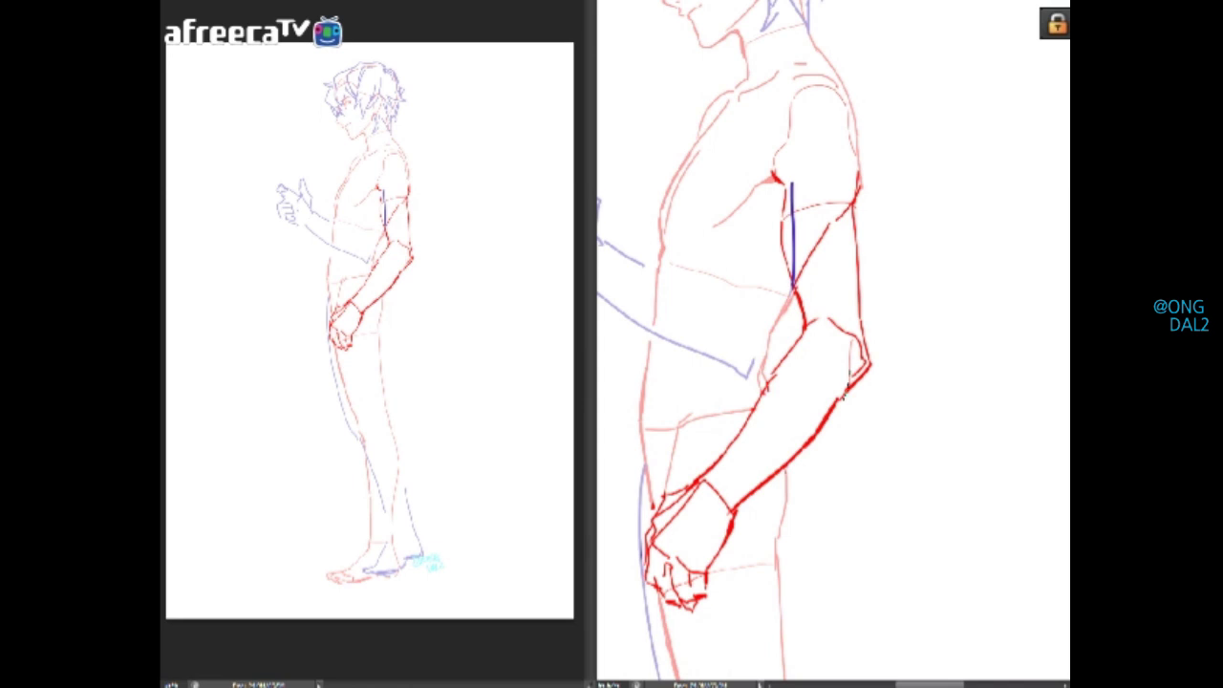
# Cut the forearm and hand, paste them as a separate piece and reposition it slightly lower from the elbow
pyautogui.moveTo(851, 324)
pyautogui.mouseDown()
pyautogui.moveTo(824, 310)
pyautogui.moveTo(697, 463)
pyautogui.moveTo(803, 555)
pyautogui.moveTo(850, 407)
pyautogui.mouseUp()
pyautogui.hotkey('ctrl', 'x')
pyautogui.hotkey('ctrl', 't')
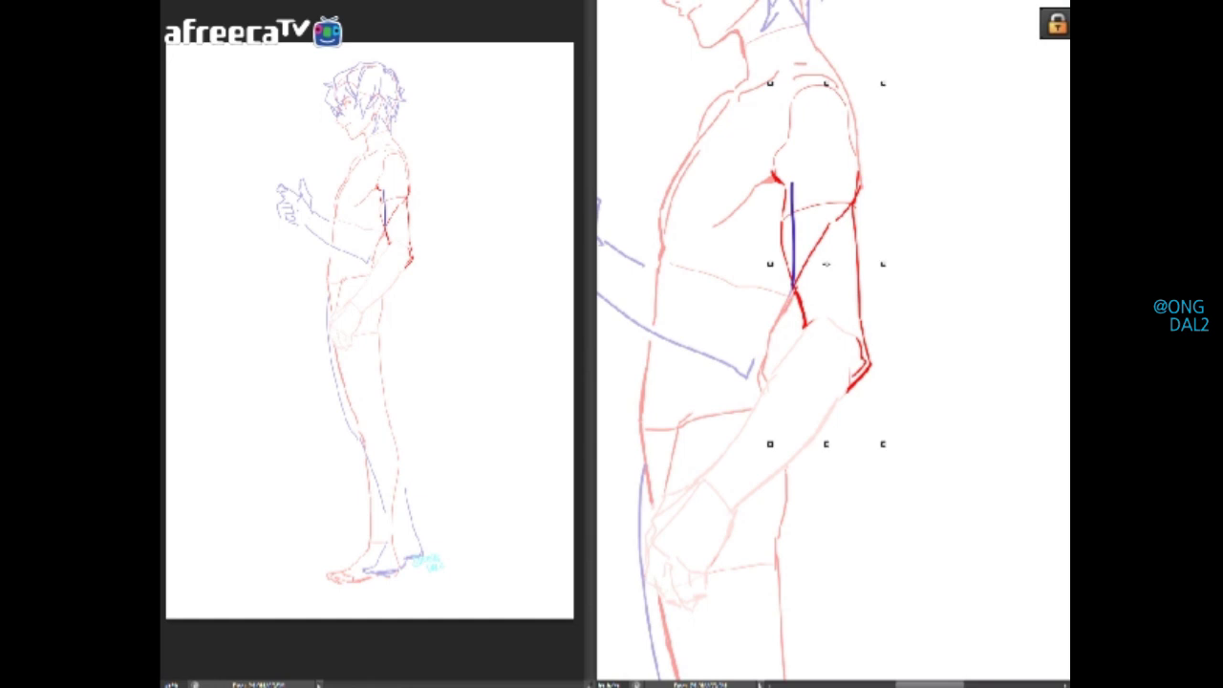
pyautogui.press('Escape')
pyautogui.hotkey('ctrl', 'v')
pyautogui.hotkey('ctrl', 't')
pyautogui.moveTo(827, 355); pyautogui.dragTo(735, 473)
pyautogui.press('Return')
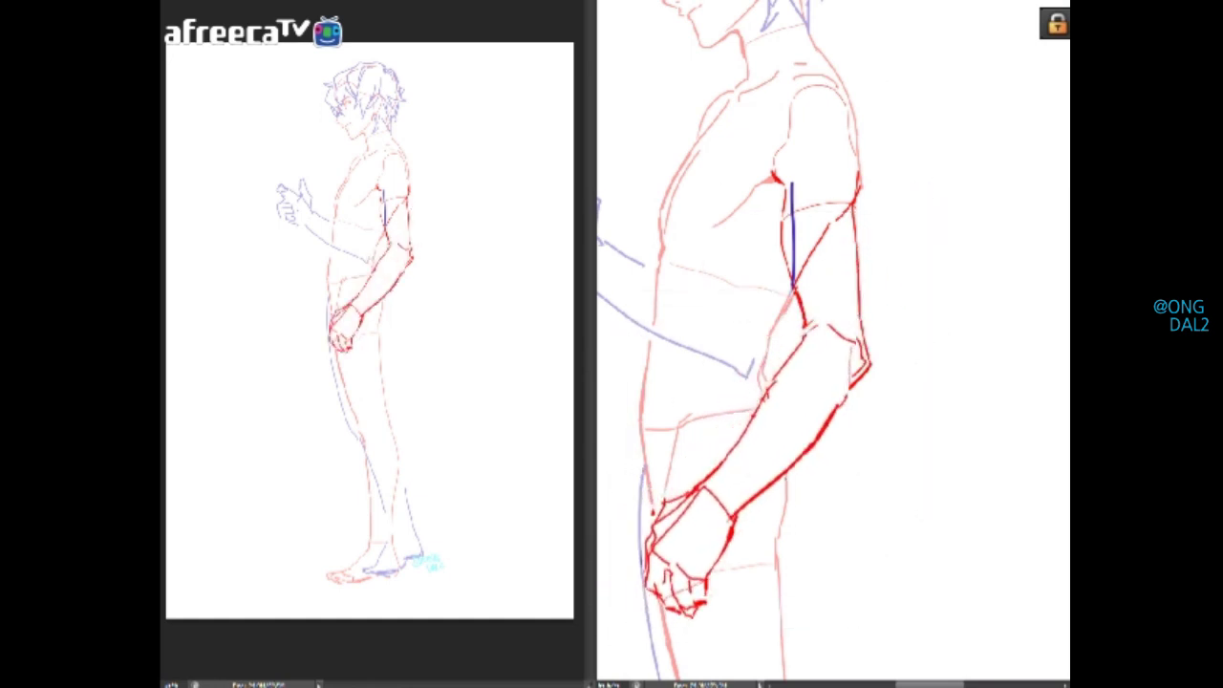
# Compare the forearm piece by toggling its visibility and lower its opacity to 20%
pyautogui.hotkey('ctrl', ',')
pyautogui.hotkey('ctrl', ',')
pyautogui.hotkey('ctrl', ',')
pyautogui.hotkey('ctrl', 'z')
pyautogui.moveTo(791, 287); pyautogui.dragTo(787, 285)
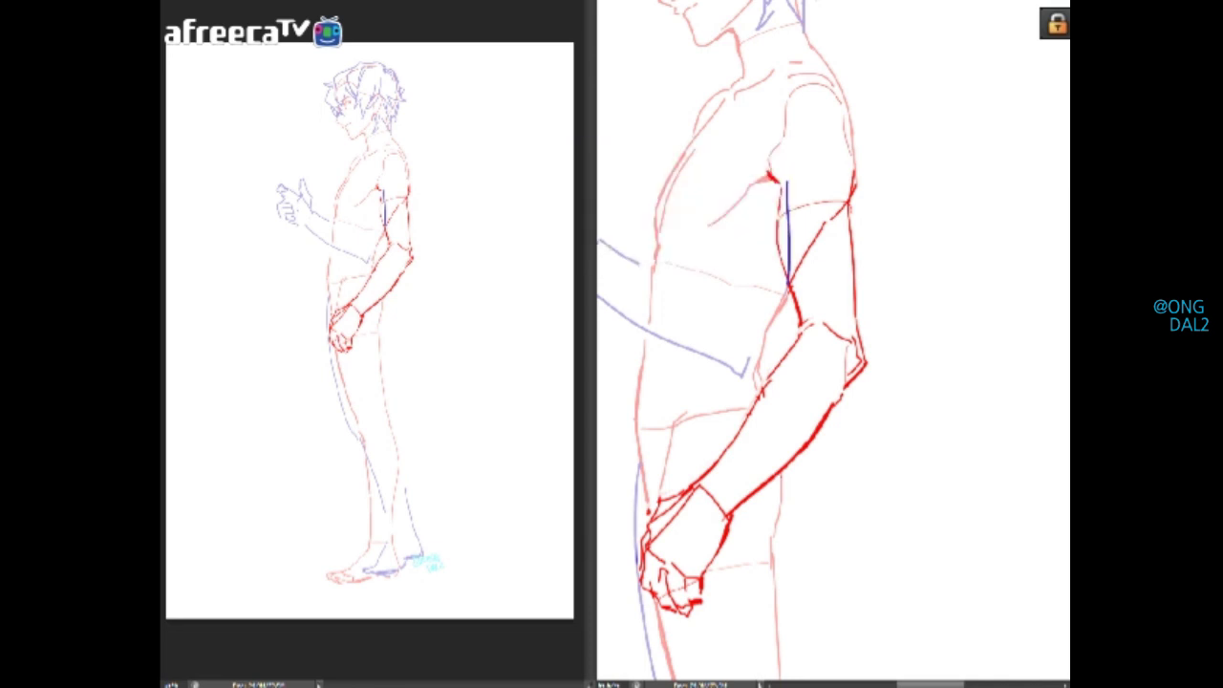
pyautogui.moveTo(791, 344); pyautogui.dragTo(802, 312)
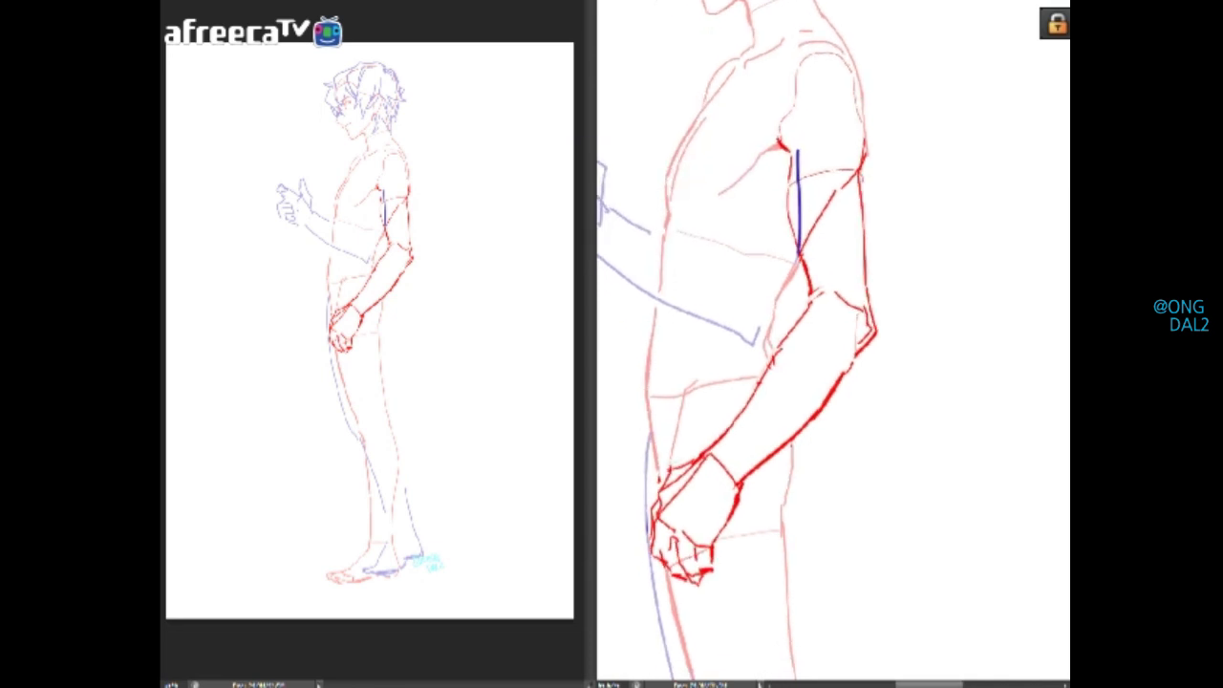
pyautogui.press('2')
pyautogui.moveTo(800, 313); pyautogui.dragTo(798, 330)
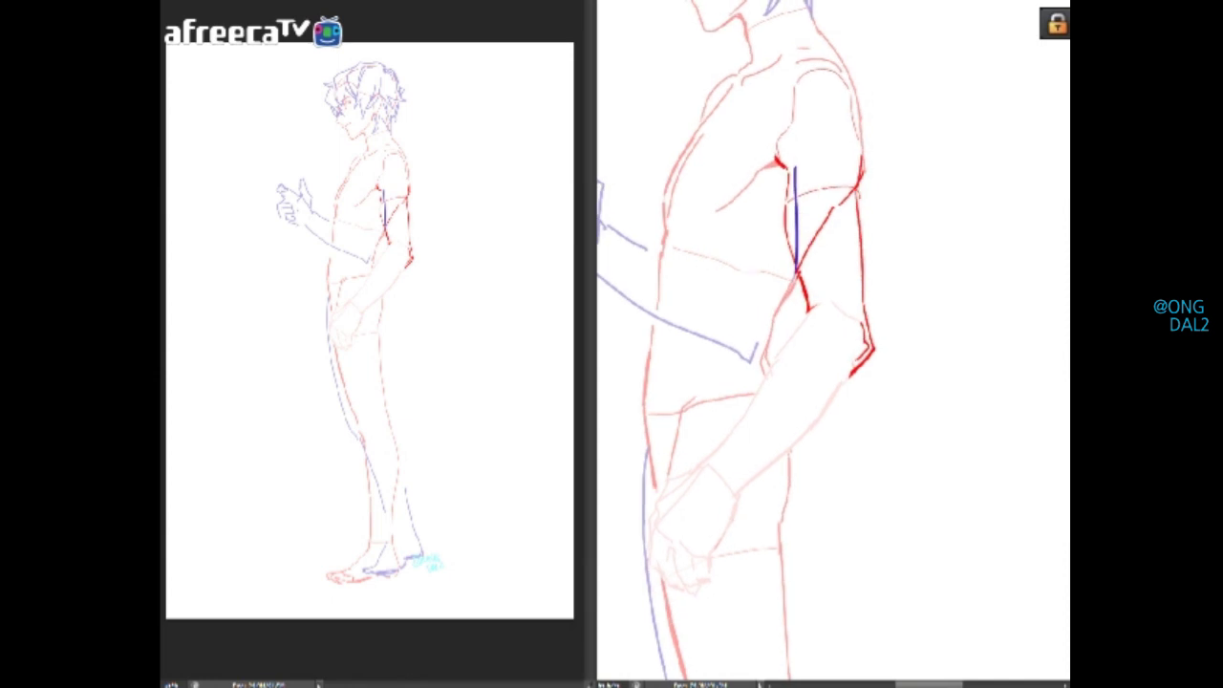
# Shorten and slightly rotate the upper-arm lines with Free Transform and position them at the shoulder
pyautogui.hotkey('ctrl', 't')
pyautogui.moveTo(830, 428); pyautogui.dragTo(846, 231)
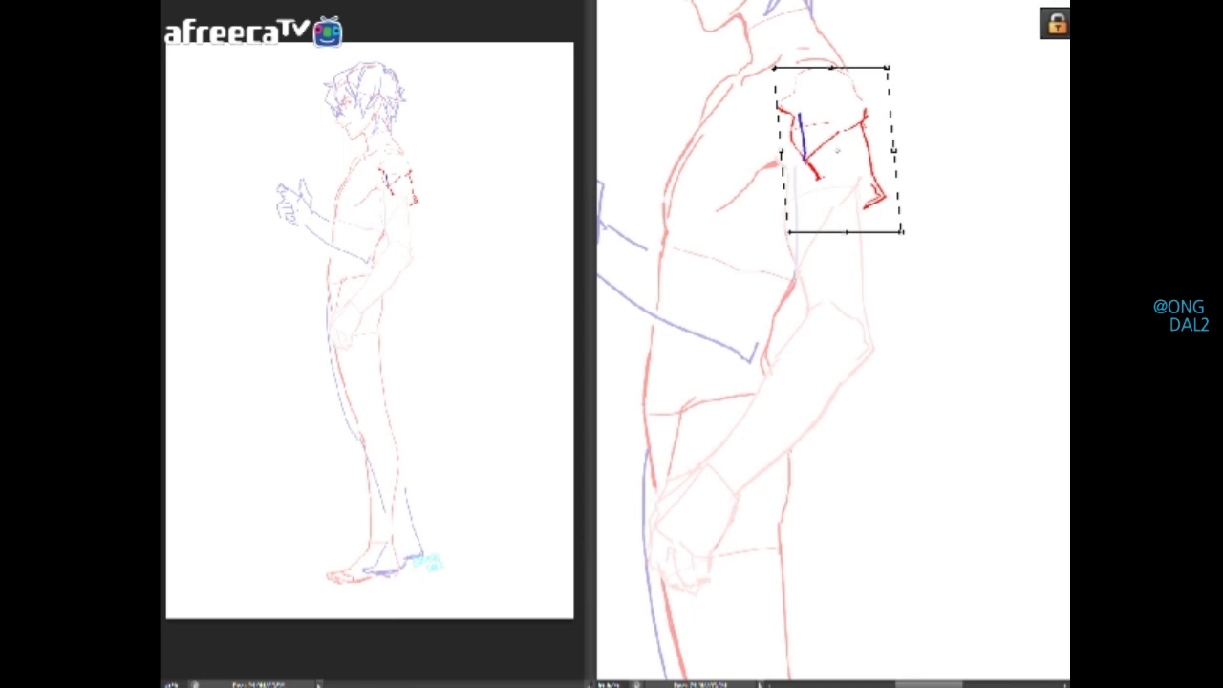
pyautogui.press('Return')
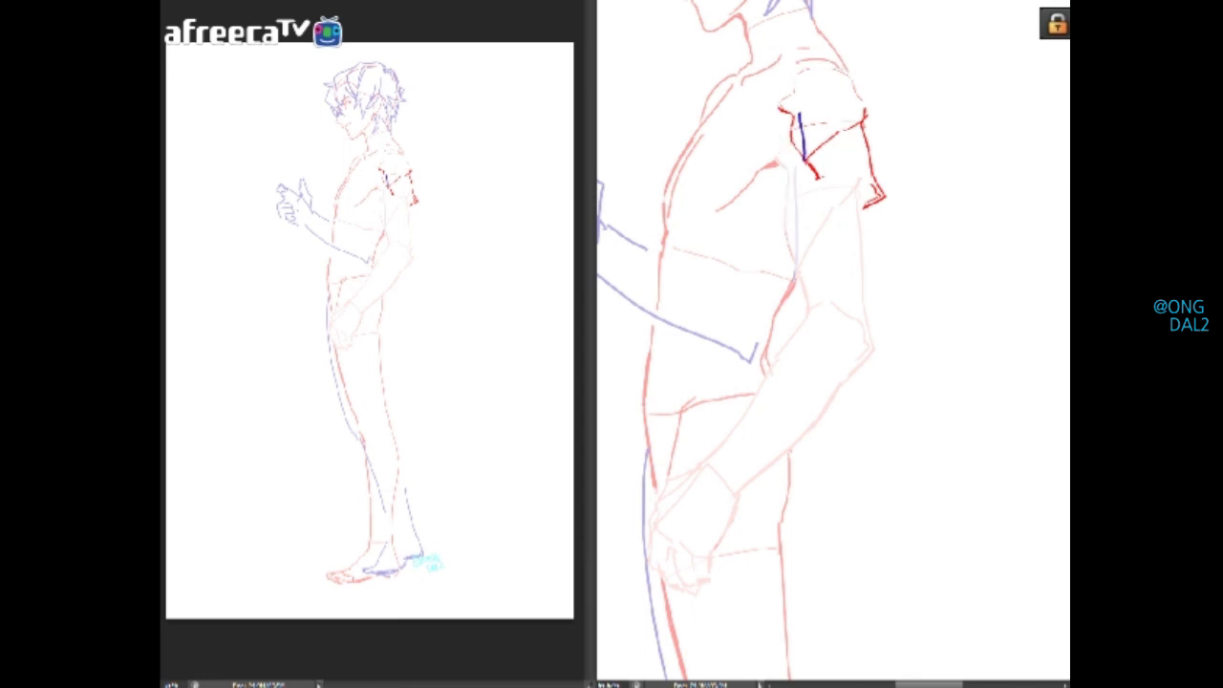
pyautogui.moveTo(834, 344); pyautogui.dragTo(835, 348)
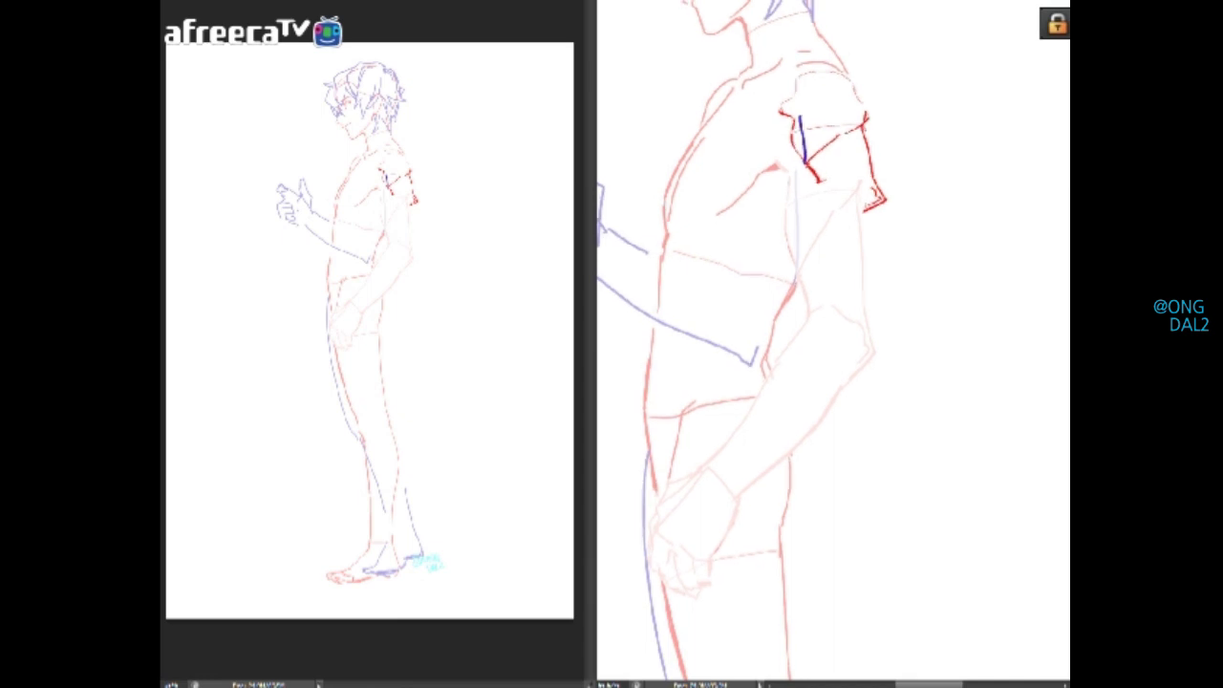
pyautogui.moveTo(830, 143); pyautogui.dragTo(826, 159)
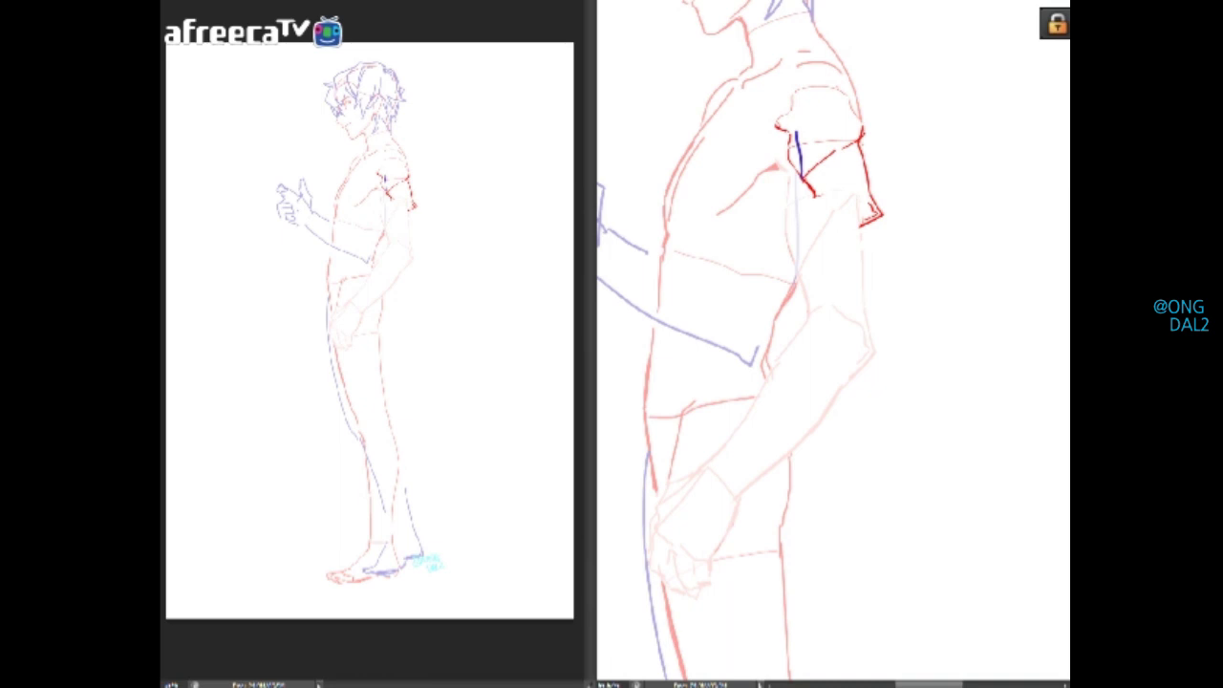
# Merge the shortened upper arm down and draw dark red armpit and elbow strokes on a new layer
pyautogui.hotkey('ctrl', 'e')
pyautogui.hotkey('ctrl', 'shift', 'n')
pyautogui.press('Return')
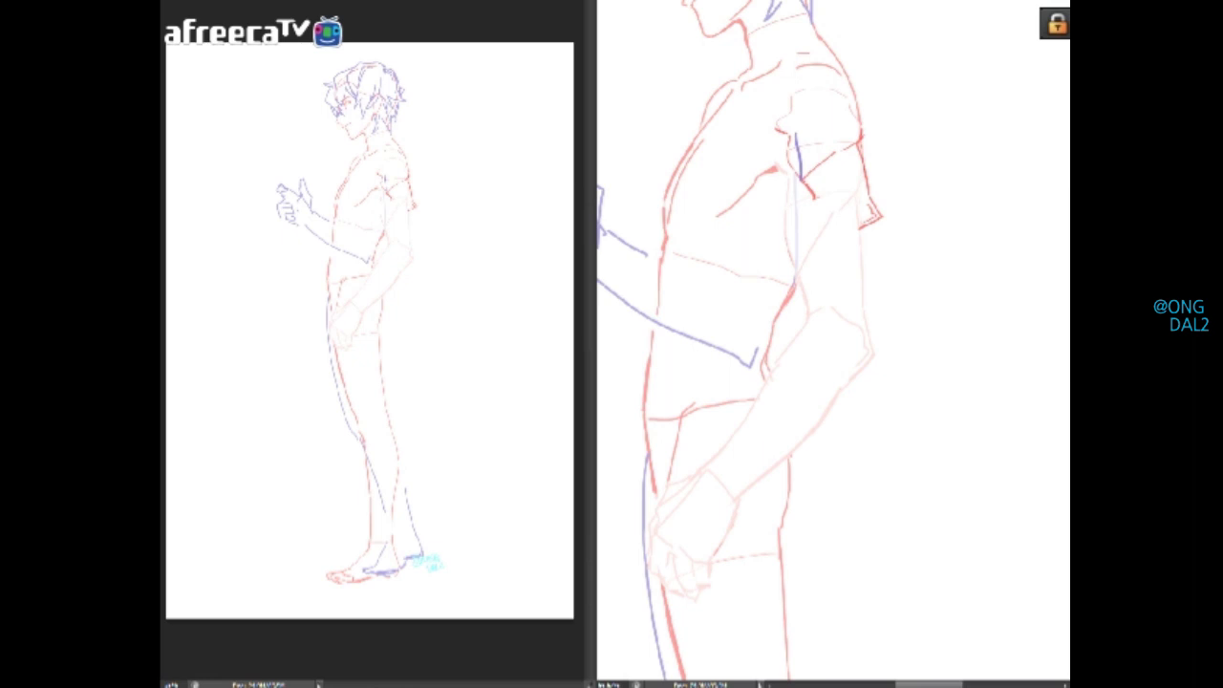
pyautogui.moveTo(772, 164); pyautogui.dragTo(803, 203)
pyautogui.moveTo(866, 187); pyautogui.dragTo(861, 225)
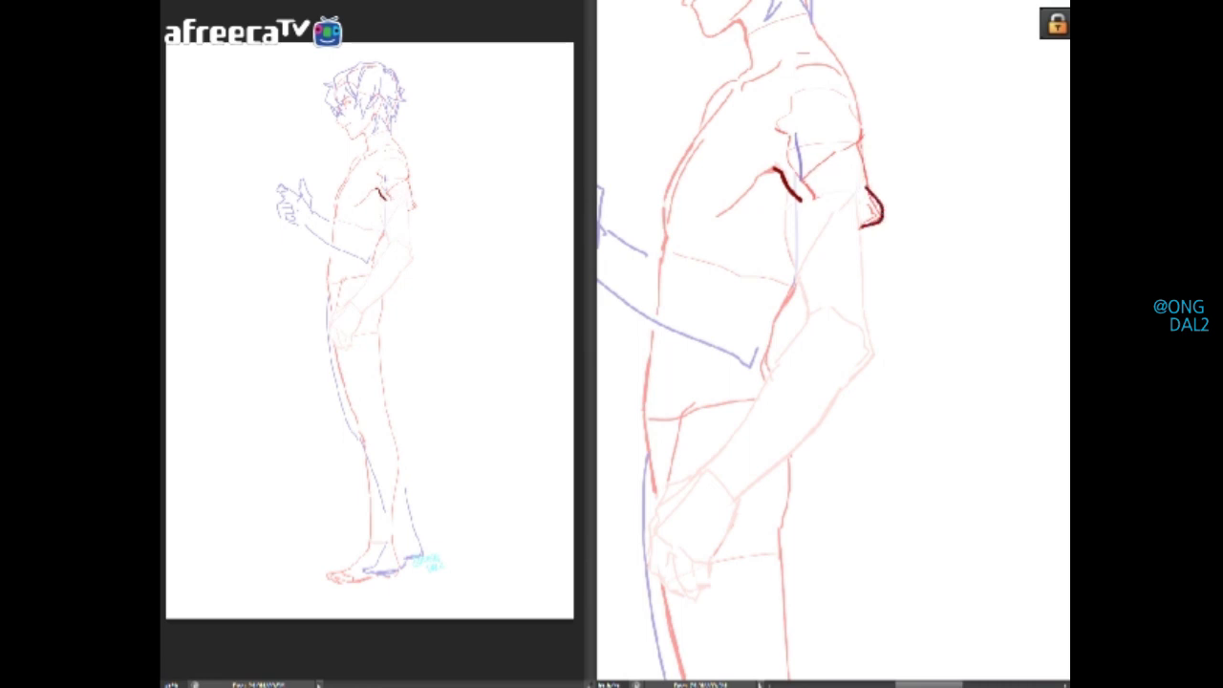
# Replace the dark red elbow stroke with a rounded elbow-joint outline at the end of the shortened upper arm
pyautogui.hotkey('ctrl', 'z')
pyautogui.moveTo(820, 179); pyautogui.dragTo(810, 223)
pyautogui.hotkey('ctrl', 'z')
pyautogui.hotkey('ctrl', 'z')
pyautogui.hotkey('ctrl', 'z')
pyautogui.hotkey('ctrl', 'z')
pyautogui.hotkey('ctrl', 'z')
pyautogui.moveTo(824, 175)
pyautogui.mouseDown()
pyautogui.moveTo(867, 197)
pyautogui.moveTo(872, 217)
pyautogui.moveTo(851, 233)
pyautogui.mouseUp()
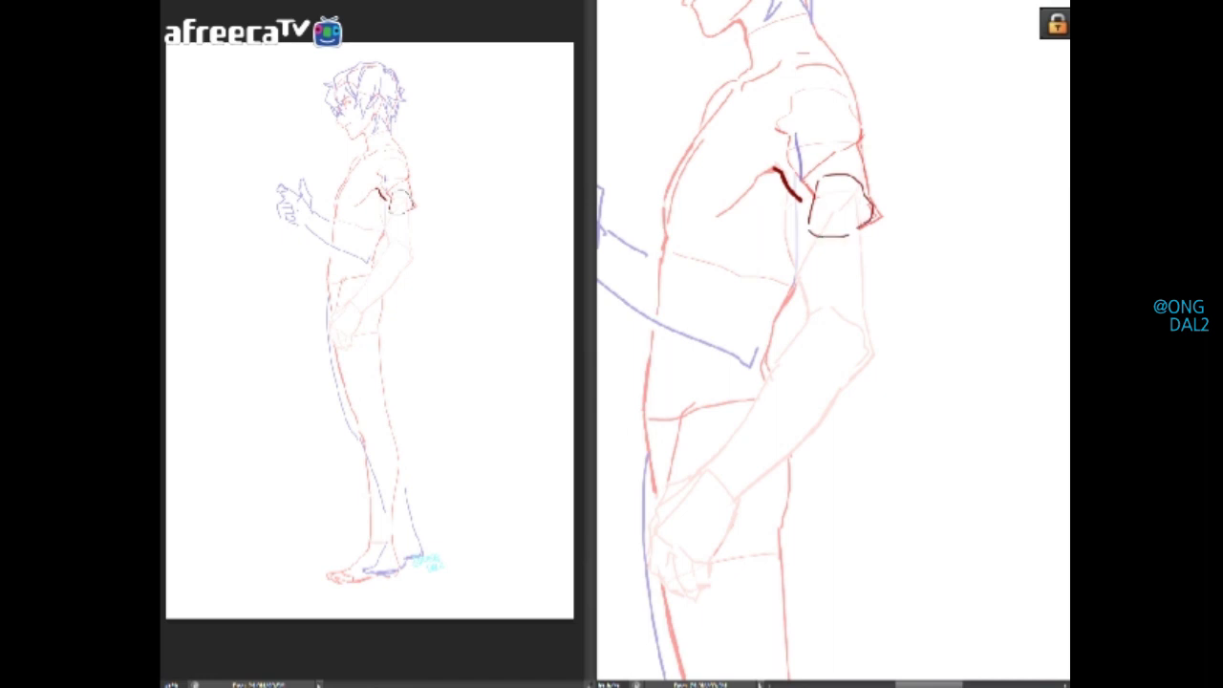
# Draw dark red contours for the inner upper arm, shoulder and outer upper arm, undoing unwanted strokes
pyautogui.moveTo(788, 137); pyautogui.dragTo(818, 202)
pyautogui.hotkey('ctrl', 'z')
pyautogui.moveTo(784, 185); pyautogui.dragTo(809, 225)
pyautogui.hotkey('ctrl', 'z')
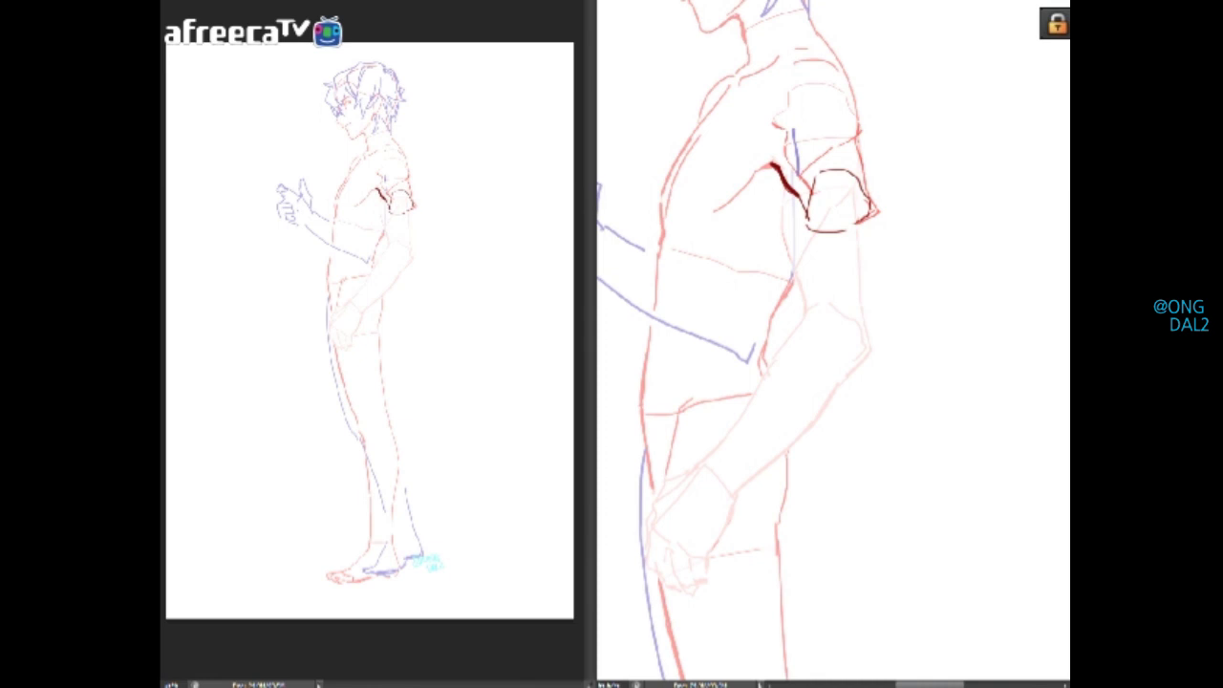
pyautogui.moveTo(836, 71); pyautogui.dragTo(860, 122)
pyautogui.hotkey('ctrl', 'z')
pyautogui.moveTo(836, 75); pyautogui.dragTo(874, 203)
pyautogui.hotkey('ctrl', 'z')
# Restore the forearm piece to full opacity and cut the hand away from the forearm
pyautogui.moveTo(841, 248); pyautogui.dragTo(838, 330)
pyautogui.press('0')
pyautogui.moveTo(803, 430); pyautogui.dragTo(822, 319)
pyautogui.hotkey('ctrl', 't')
pyautogui.moveTo(766, 425); pyautogui.dragTo(846, 380)
pyautogui.press('Escape')
pyautogui.moveTo(757, 469)
pyautogui.mouseDown()
pyautogui.moveTo(741, 460)
pyautogui.moveTo(723, 334)
pyautogui.moveTo(765, 550)
pyautogui.mouseUp()
pyautogui.hotkey('ctrl', 'x')
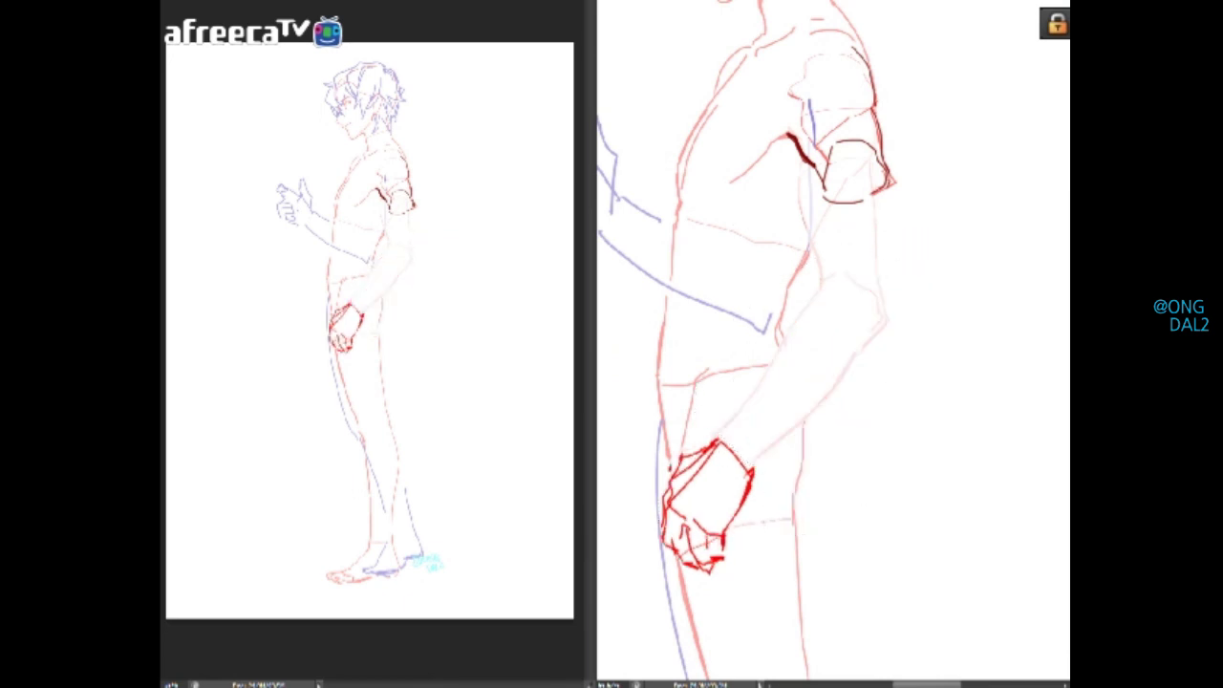
# Paste the cut forearm piece, rotate it steeper and position it below the elbow joint of the shortened upper arm
pyautogui.hotkey('ctrl', 'v')
pyautogui.hotkey('ctrl', 't')
pyautogui.moveTo(833, 331); pyautogui.dragTo(805, 264)
pyautogui.moveTo(937, 287); pyautogui.dragTo(936, 248)
pyautogui.moveTo(808, 272)
pyautogui.mouseDown()
pyautogui.moveTo(835, 261)
pyautogui.moveTo(822, 277)
pyautogui.mouseUp()
pyautogui.moveTo(956, 292); pyautogui.dragTo(956, 280)
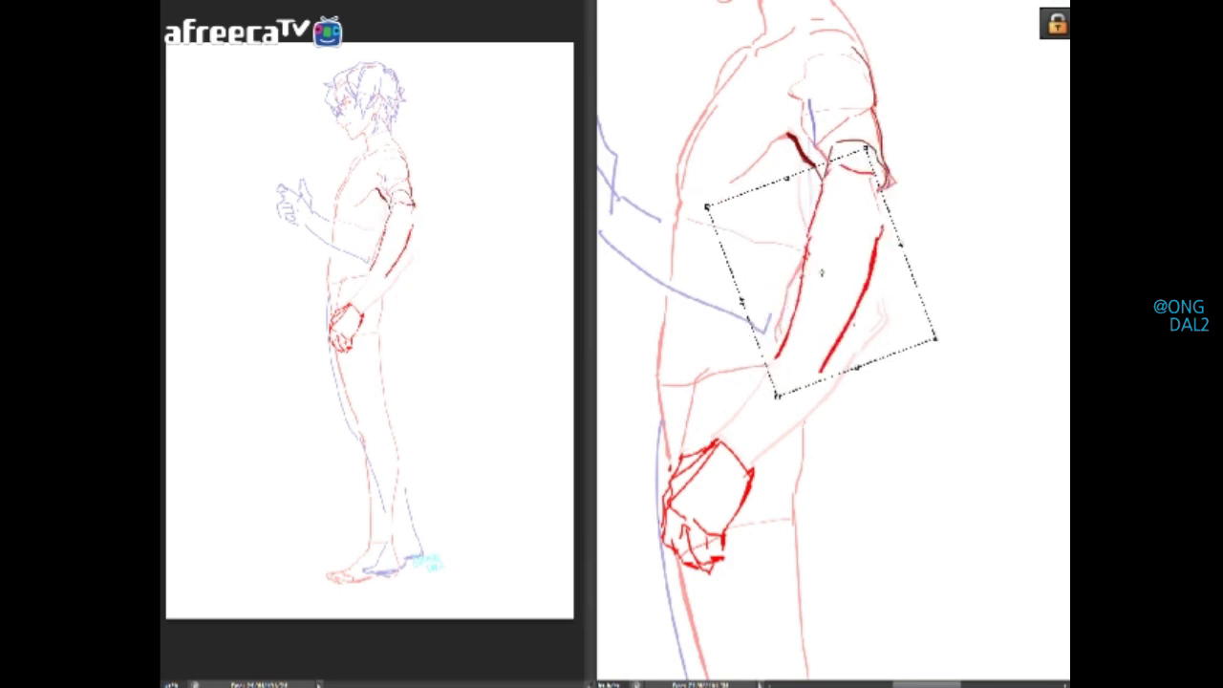
pyautogui.moveTo(821, 273); pyautogui.dragTo(840, 270)
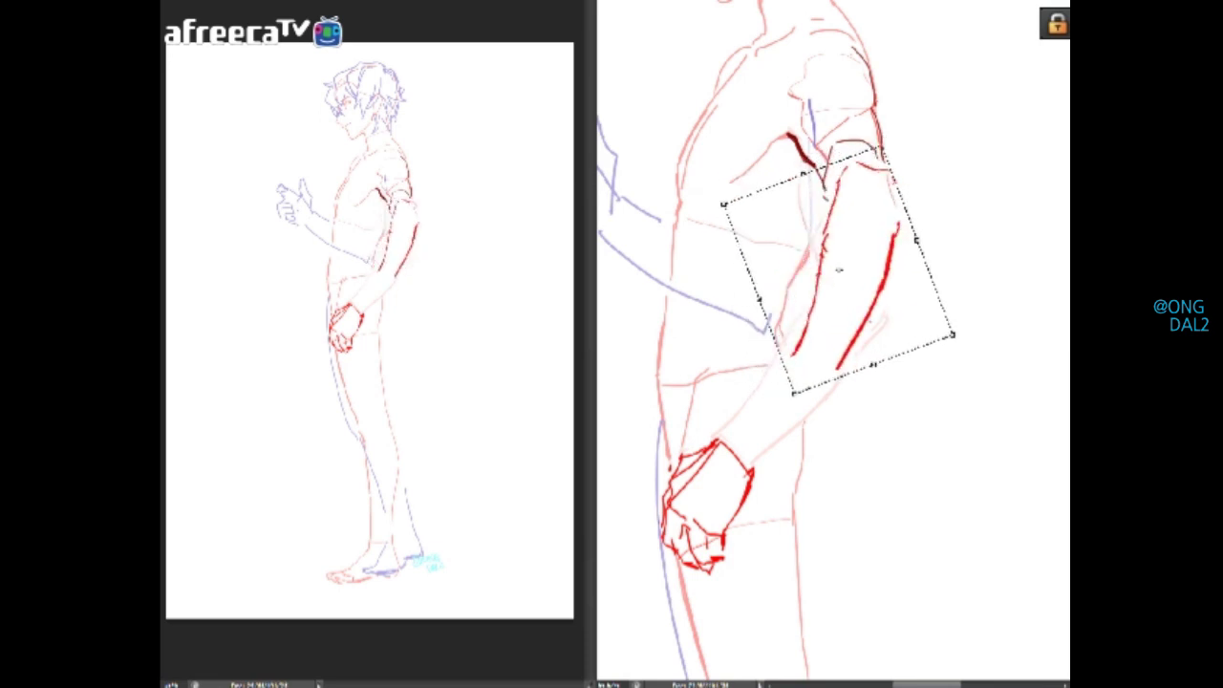
pyautogui.press('Escape')
# Rotate the forearm piece nearly upright, shorten it, fit it beneath the elbow joint and merge it down
pyautogui.hotkey('ctrl', 't')
pyautogui.moveTo(956, 331); pyautogui.dragTo(927, 253)
pyautogui.press('Return')
pyautogui.hotkey('ctrl', 't')
pyautogui.moveTo(855, 431); pyautogui.dragTo(855, 350)
pyautogui.moveTo(858, 298)
pyautogui.mouseDown()
pyautogui.moveTo(879, 220)
pyautogui.moveTo(871, 242)
pyautogui.mouseUp()
pyautogui.press('Return')
pyautogui.hotkey('ctrl', 'e')
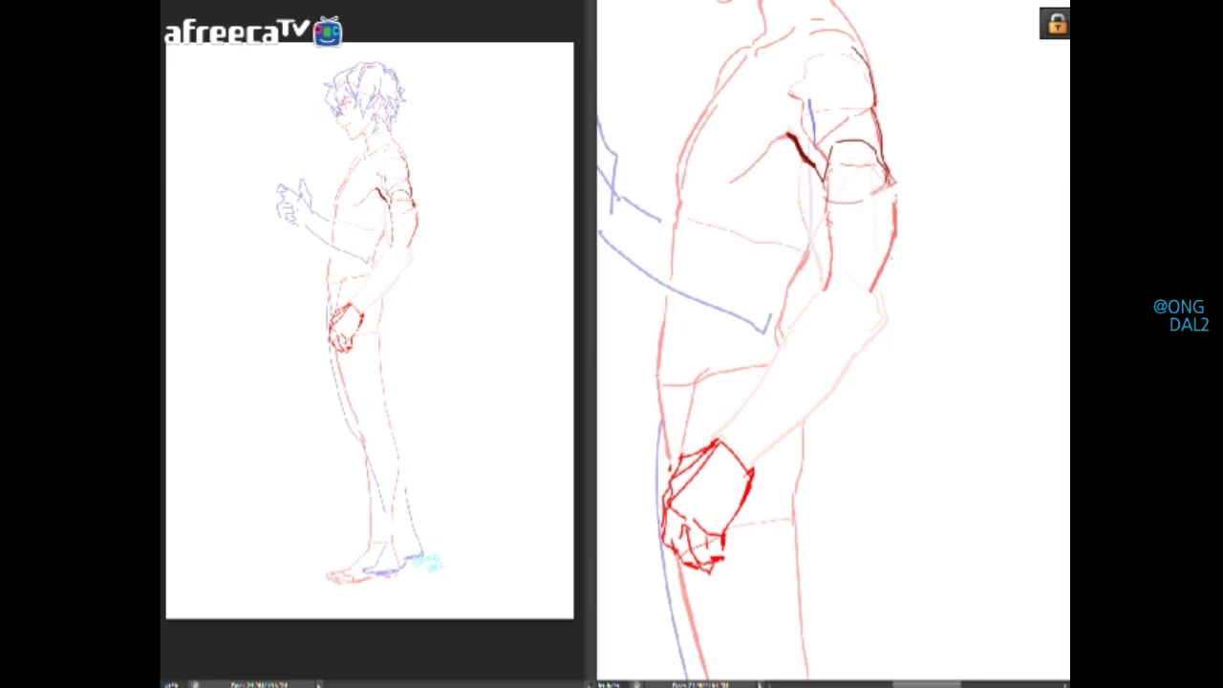
# Distort the shortened forearm so its sides spread apart toward the wrist end
pyautogui.moveTo(793, 92)
pyautogui.mouseDown()
pyautogui.moveTo(828, 199)
pyautogui.moveTo(822, 311)
pyautogui.mouseUp()
pyautogui.hotkey('ctrl', 'z')
pyautogui.hotkey('ctrl', 't')
pyautogui.moveTo(871, 227)
pyautogui.mouseDown()
pyautogui.moveTo(876, 219)
pyautogui.moveTo(868, 227)
pyautogui.mouseUp()
pyautogui.moveTo(922, 295); pyautogui.dragTo(975, 298)
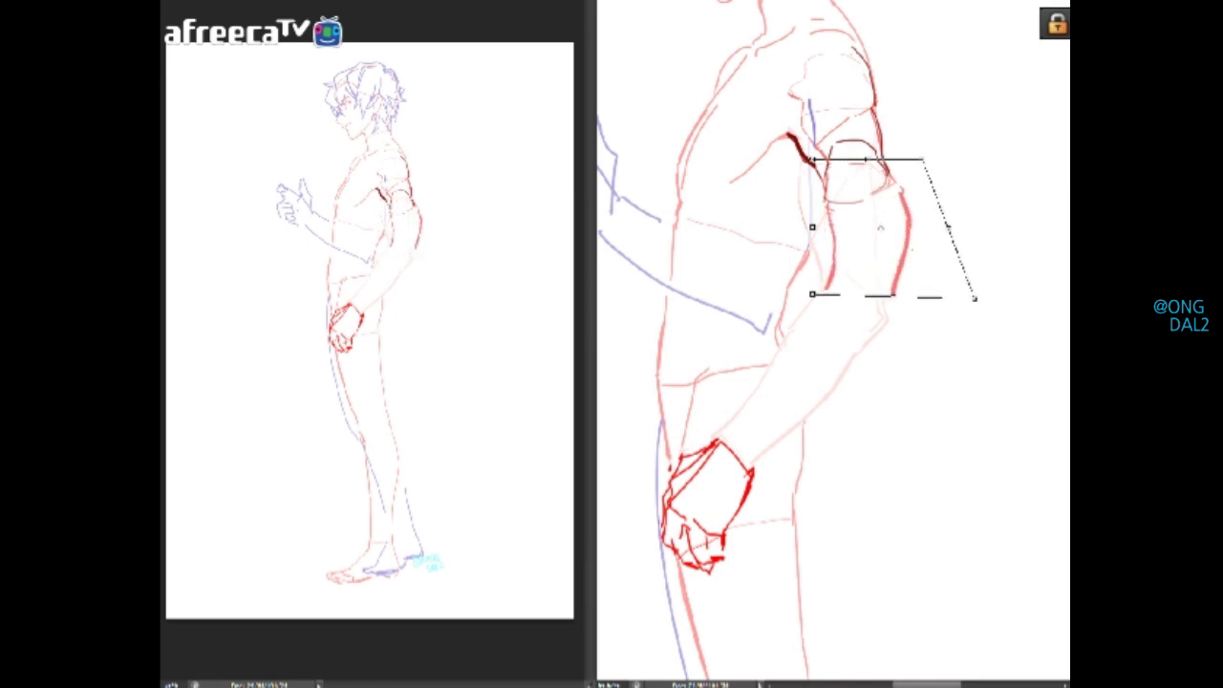
pyautogui.moveTo(813, 294); pyautogui.dragTo(780, 295)
pyautogui.moveTo(975, 298); pyautogui.dragTo(984, 295)
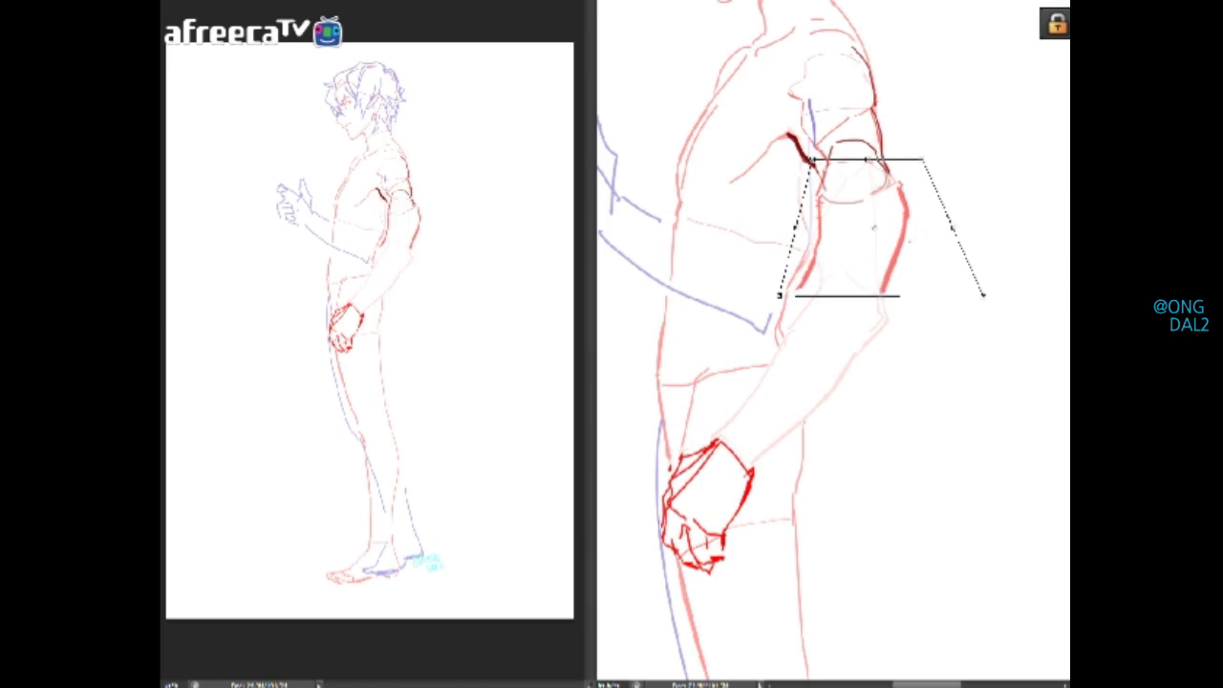
pyautogui.moveTo(922, 159); pyautogui.dragTo(914, 159)
pyautogui.moveTo(984, 295); pyautogui.dragTo(989, 295)
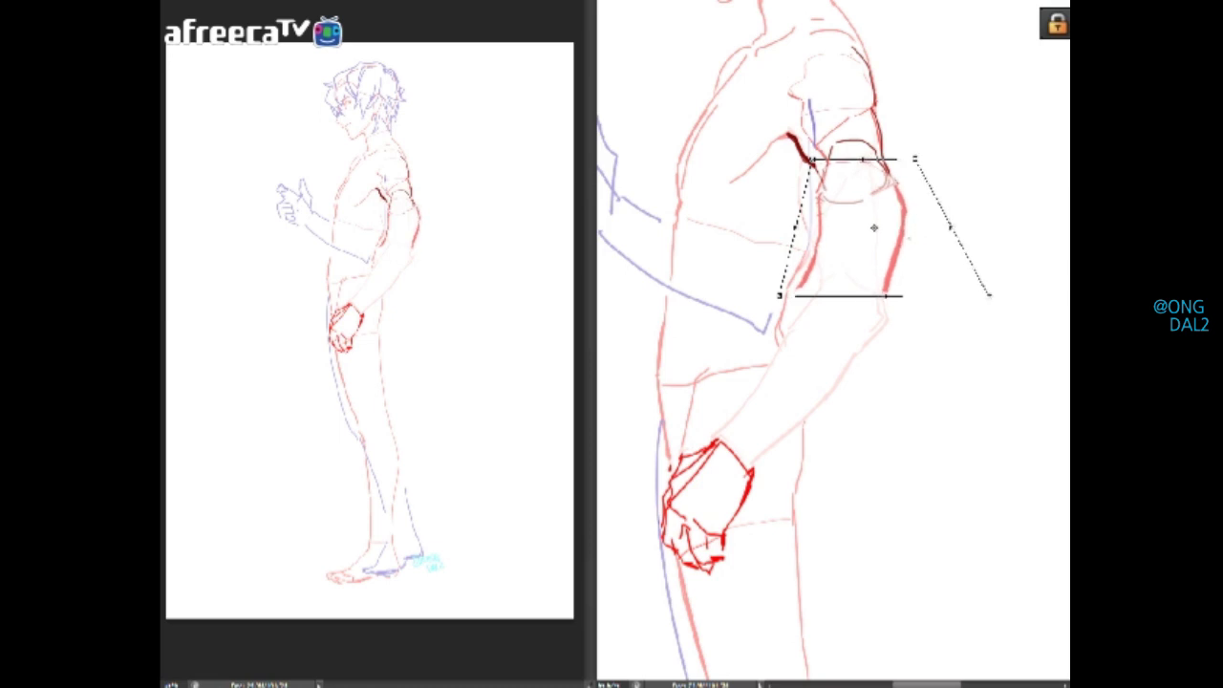
pyautogui.press('Return')
# Draw a dark red wrist line across the lower end of the shortened forearm, undoing the mark on the old wrist
pyautogui.scroll(1, 834, 340)
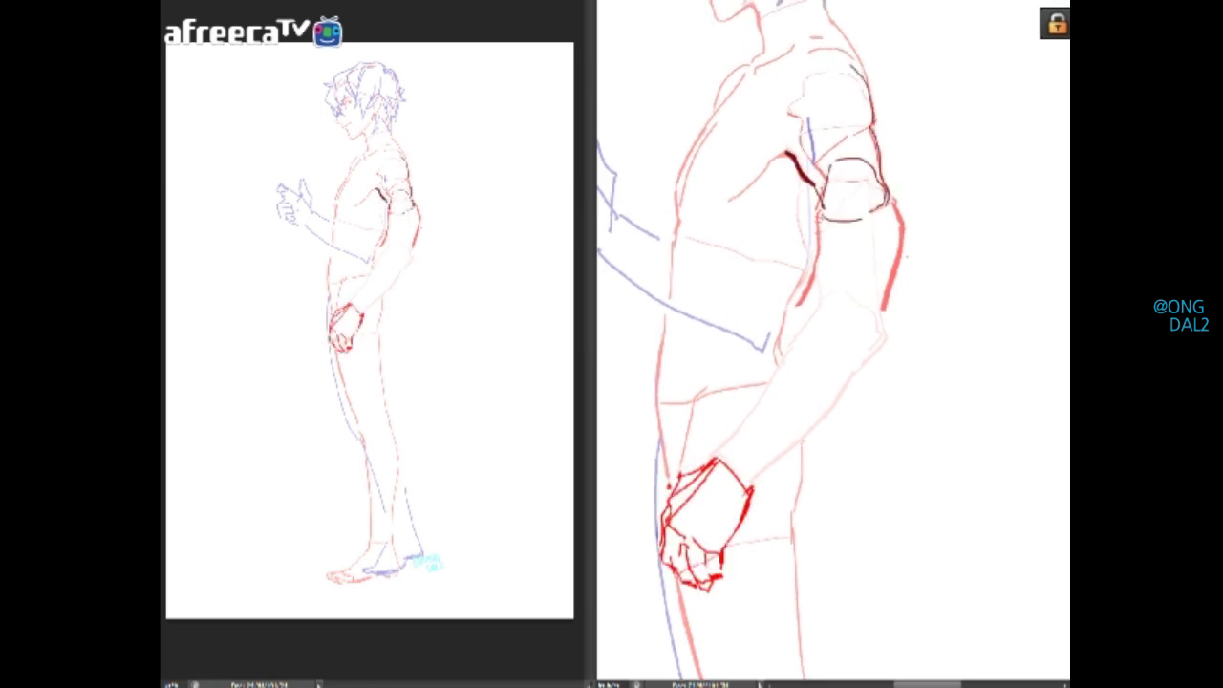
pyautogui.moveTo(833, 340); pyautogui.dragTo(849, 308)
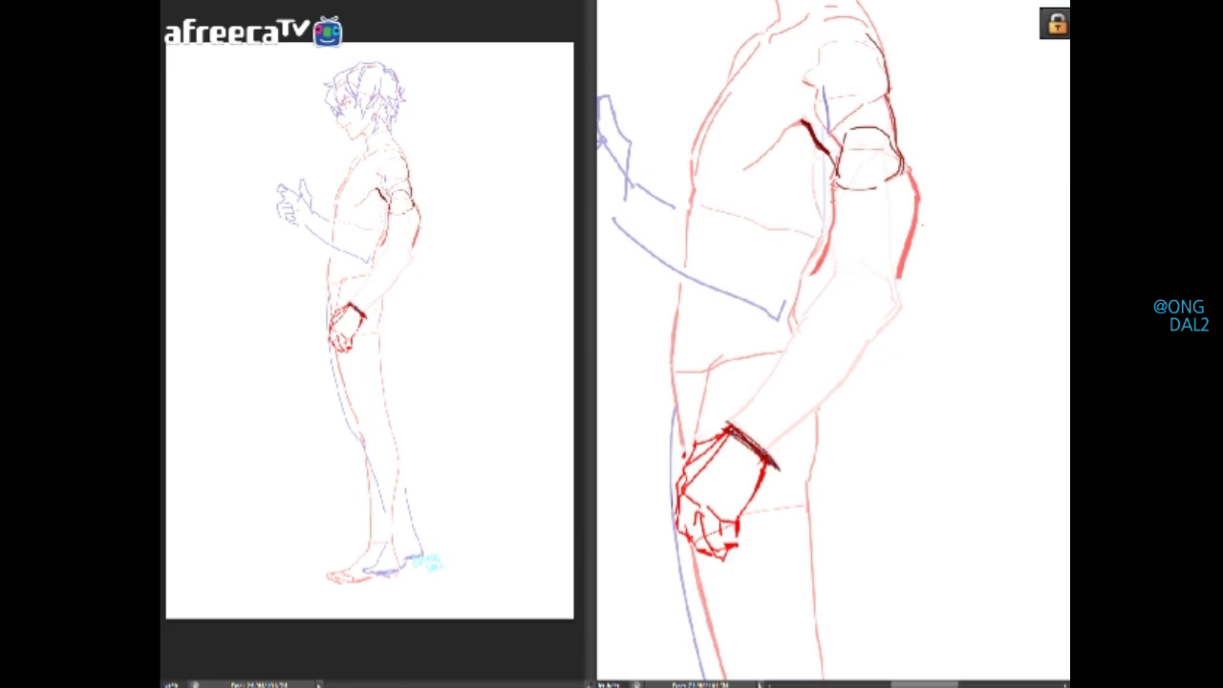
pyautogui.moveTo(822, 266)
pyautogui.mouseDown()
pyautogui.moveTo(890, 275)
pyautogui.moveTo(896, 294)
pyautogui.mouseUp()
pyautogui.hotkey('ctrl', 'z')
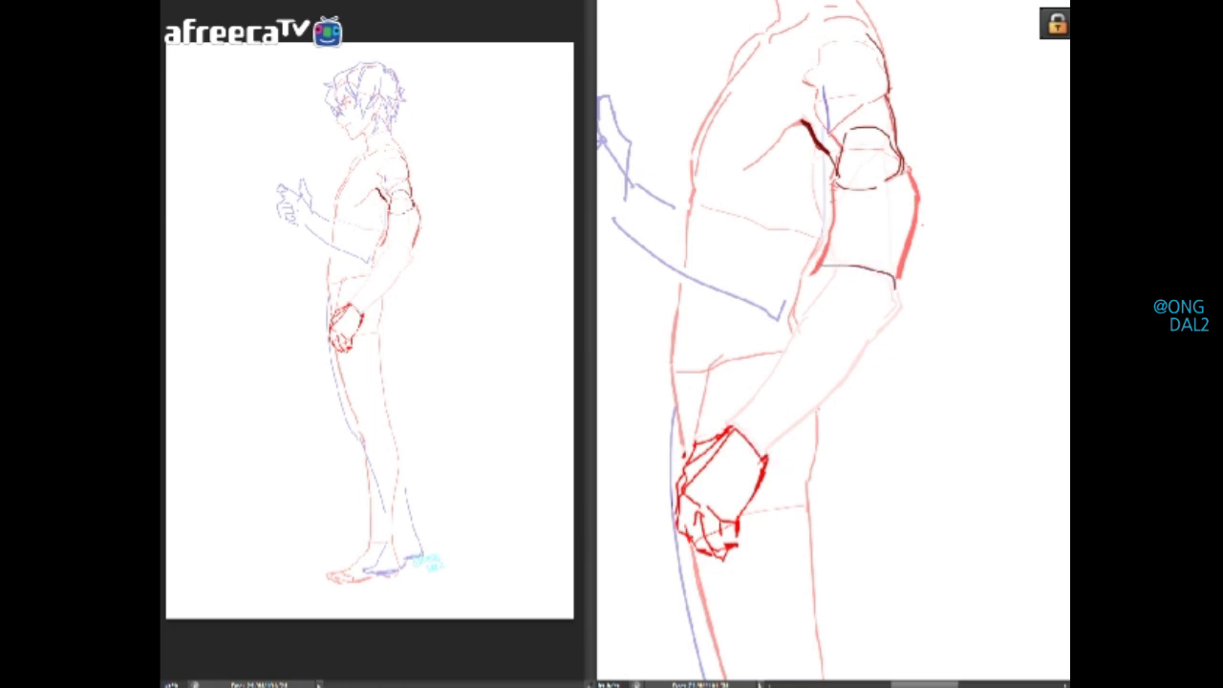
pyautogui.moveTo(824, 266); pyautogui.dragTo(813, 283)
# Trace the shortened forearm's inner and outer contours in dark red, undoing unwanted strokes
pyautogui.moveTo(837, 167); pyautogui.dragTo(814, 270)
pyautogui.hotkey('ctrl', 'z')
pyautogui.moveTo(837, 174); pyautogui.dragTo(818, 260)
pyautogui.hotkey('ctrl', 'z')
pyautogui.moveTo(896, 150); pyautogui.dragTo(916, 184)
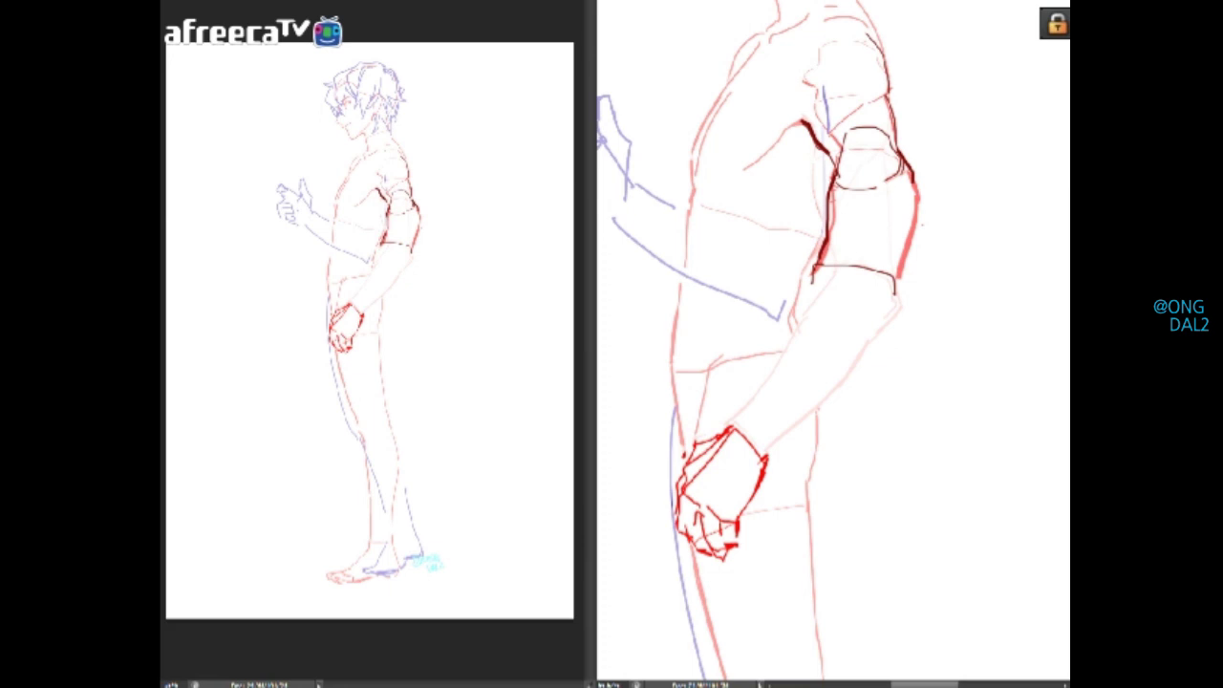
pyautogui.moveTo(896, 148); pyautogui.dragTo(911, 188)
pyautogui.hotkey('ctrl', 'z')
pyautogui.hotkey('ctrl', 'z')
pyautogui.moveTo(915, 197)
pyautogui.mouseDown()
pyautogui.moveTo(915, 247)
pyautogui.moveTo(896, 293)
pyautogui.mouseUp()
pyautogui.moveTo(812, 315)
pyautogui.mouseDown()
pyautogui.moveTo(816, 374)
pyautogui.moveTo(861, 298)
pyautogui.mouseUp()
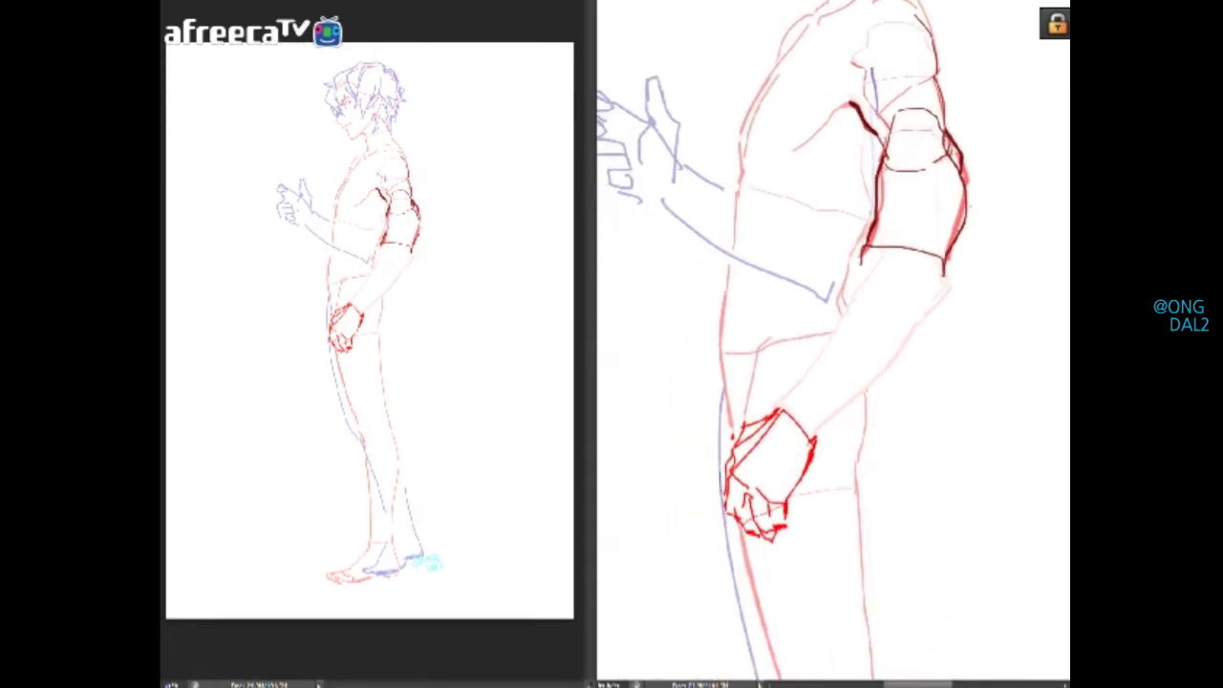
# On a new layer, draw the back of a larger hand below the wrist with its two sides and an angled knuckle line
pyautogui.hotkey('ctrl', 'shift', 'n')
pyautogui.press('Return')
pyautogui.moveTo(862, 247)
pyautogui.mouseDown()
pyautogui.moveTo(831, 327)
pyautogui.moveTo(837, 312)
pyautogui.moveTo(855, 362)
pyautogui.moveTo(854, 303)
pyautogui.moveTo(920, 336)
pyautogui.mouseUp()
pyautogui.hotkey('ctrl', 'z')
pyautogui.hotkey('ctrl', 'z')
pyautogui.hotkey('ctrl', 'z')
pyautogui.hotkey('ctrl', 'z')
pyautogui.hotkey('ctrl', 'z')
pyautogui.moveTo(944, 277); pyautogui.dragTo(942, 348)
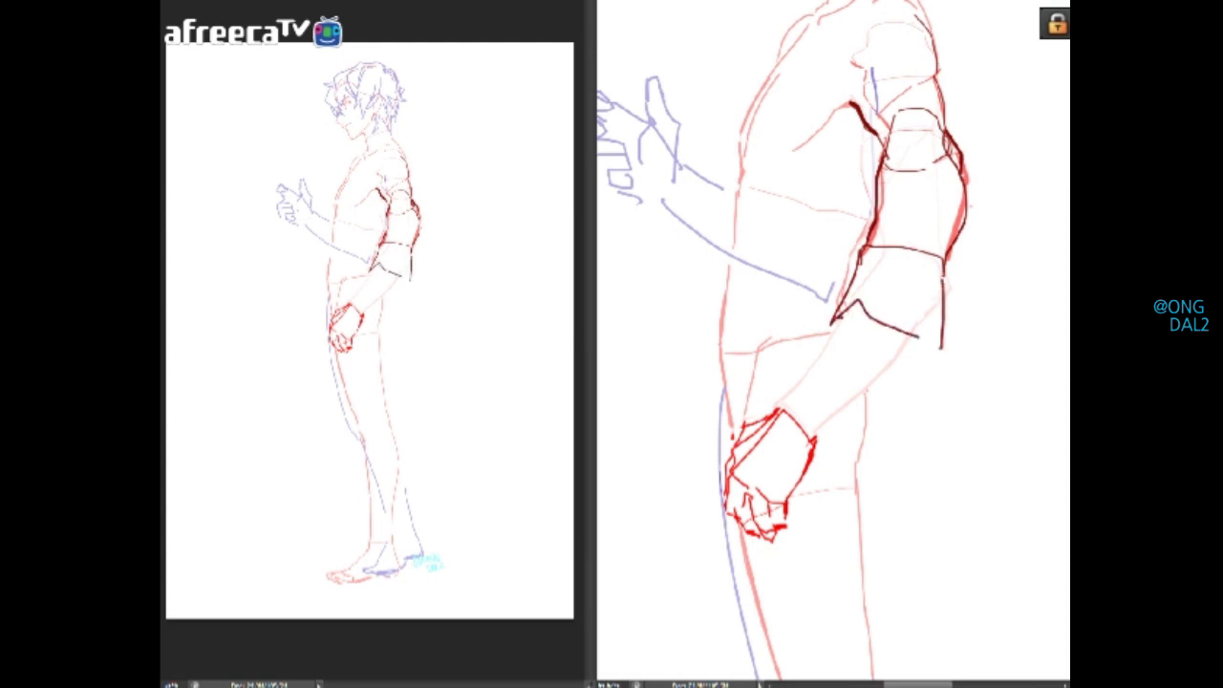
# Draw the outer outlines of the curled fingers below the knuckle line in dark red, undoing unwanted strokes
pyautogui.moveTo(832, 324)
pyautogui.mouseDown()
pyautogui.moveTo(841, 341)
pyautogui.moveTo(856, 335)
pyautogui.moveTo(843, 383)
pyautogui.moveTo(825, 361)
pyautogui.moveTo(846, 388)
pyautogui.mouseUp()
pyautogui.hotkey('ctrl', 'z')
pyautogui.hotkey('ctrl', 'z')
pyautogui.hotkey('ctrl', 'z')
pyautogui.moveTo(860, 336)
pyautogui.mouseDown()
pyautogui.moveTo(875, 356)
pyautogui.moveTo(873, 404)
pyautogui.moveTo(890, 404)
pyautogui.mouseUp()
pyautogui.hotkey('ctrl', 'z')
pyautogui.moveTo(942, 351); pyautogui.dragTo(912, 402)
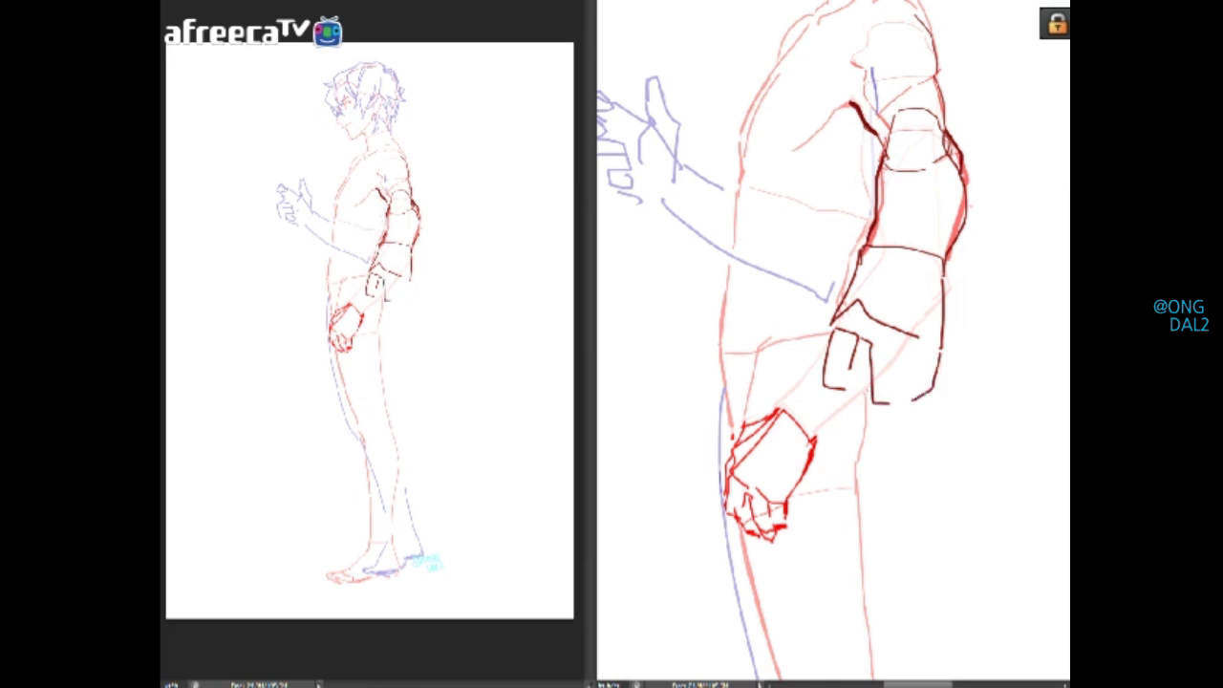
# Add the finger dividing lines and a pointed thumb outline to the new hand, undoing unwanted strokes
pyautogui.hotkey('ctrl', 'z')
pyautogui.moveTo(904, 352)
pyautogui.mouseDown()
pyautogui.moveTo(901, 390)
pyautogui.moveTo(930, 376)
pyautogui.mouseUp()
pyautogui.hotkey('ctrl', 'z')
pyautogui.moveTo(871, 319)
pyautogui.mouseDown()
pyautogui.moveTo(859, 346)
pyautogui.moveTo(837, 336)
pyautogui.moveTo(817, 353)
pyautogui.moveTo(830, 372)
pyautogui.moveTo(809, 347)
pyautogui.moveTo(825, 365)
pyautogui.mouseUp()
pyautogui.hotkey('ctrl', 'z')
pyautogui.hotkey('ctrl', 'z')
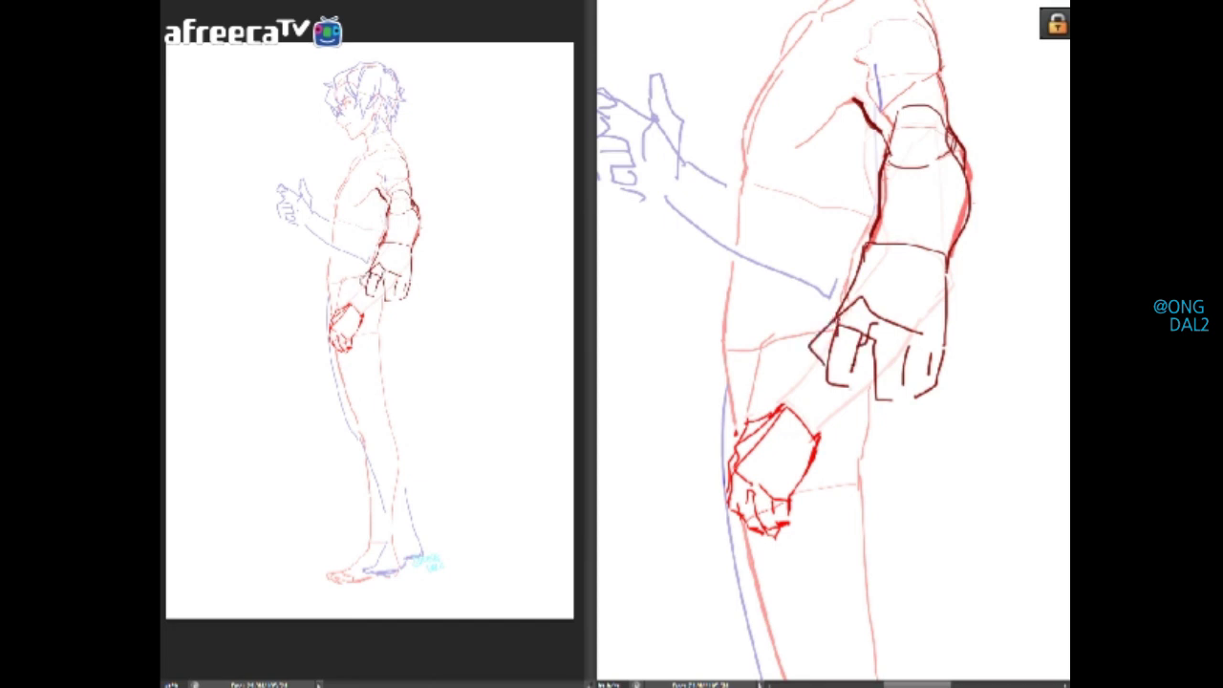
# Remove the bright red cut arm and hand pieces, keeping the dark red redrawn arm over the faint original sketch
pyautogui.scroll(3, 828, 344)
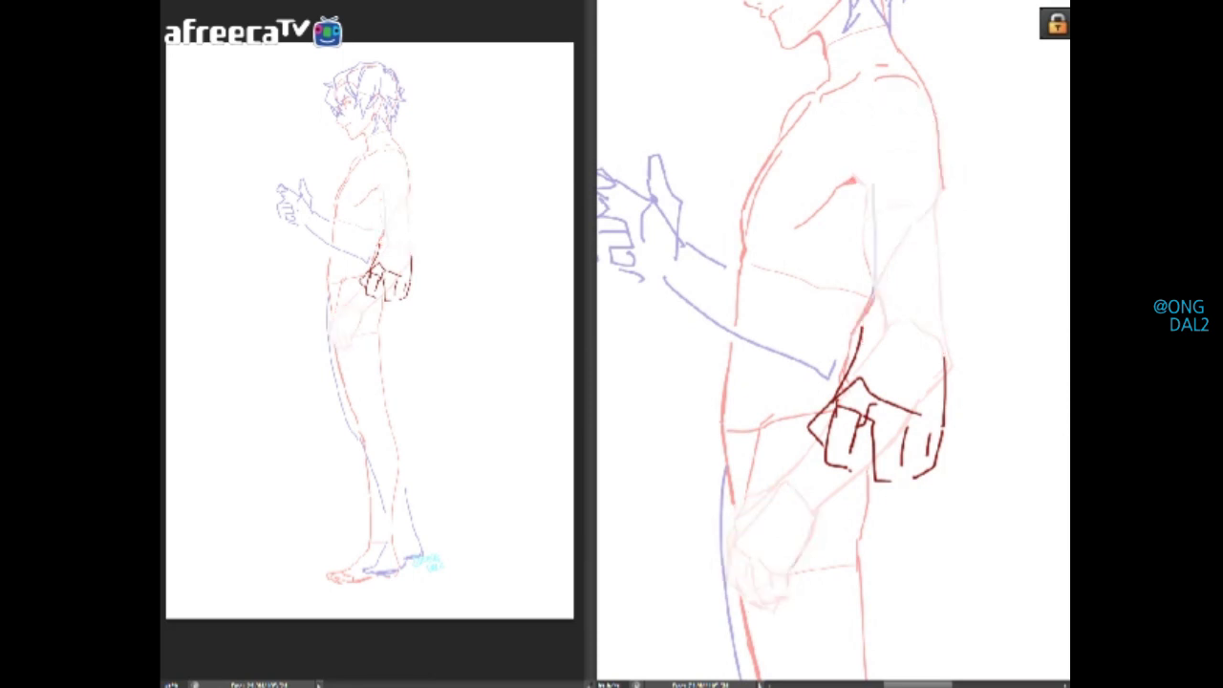
pyautogui.hotkey('ctrl', 'z')
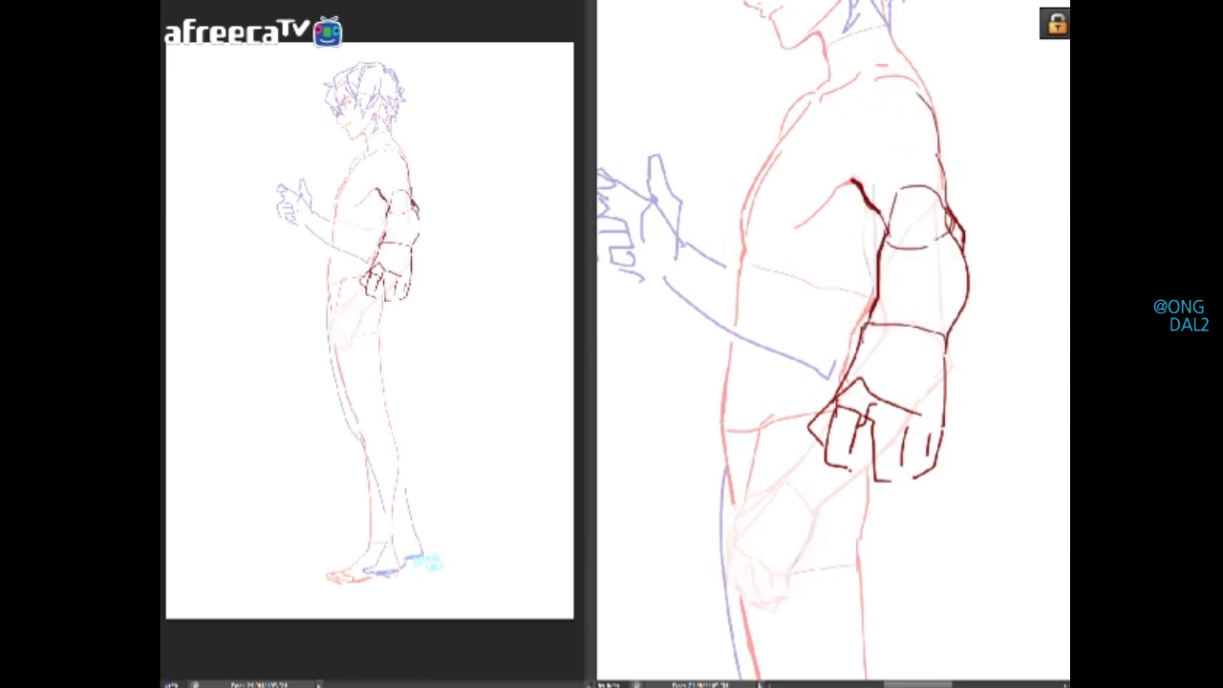
pyautogui.moveTo(833, 344); pyautogui.dragTo(834, 348)
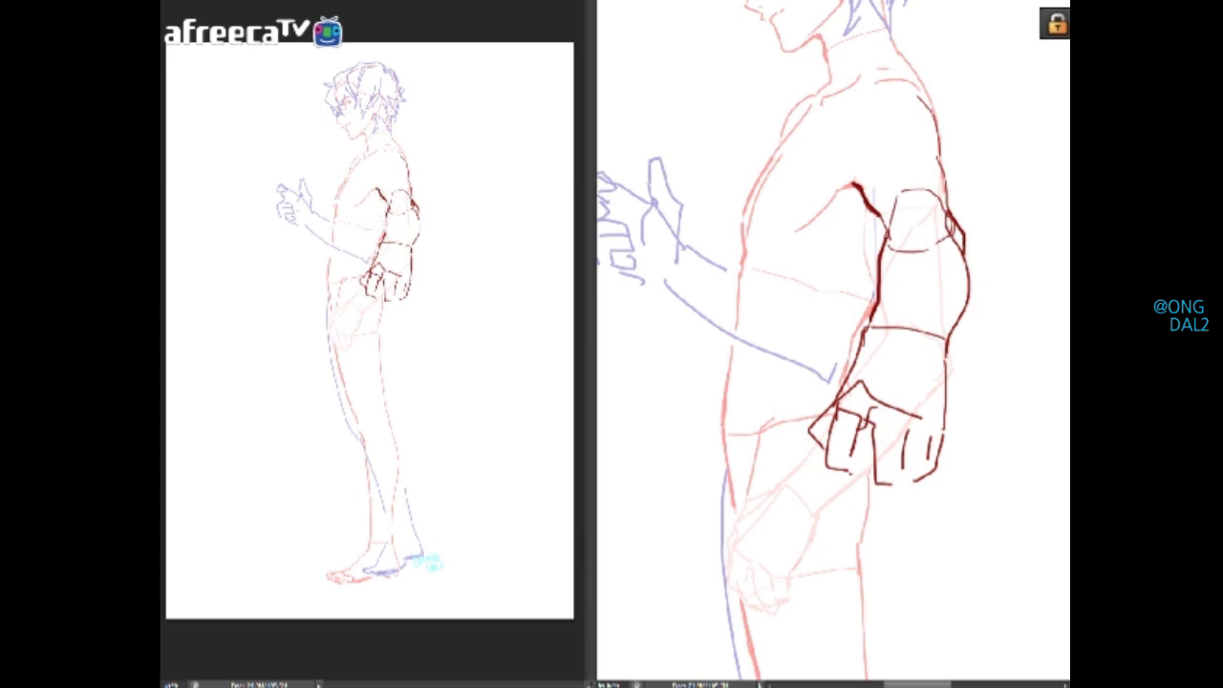
pyautogui.hotkey('ctrl', '-')
pyautogui.hotkey('ctrl', '-')
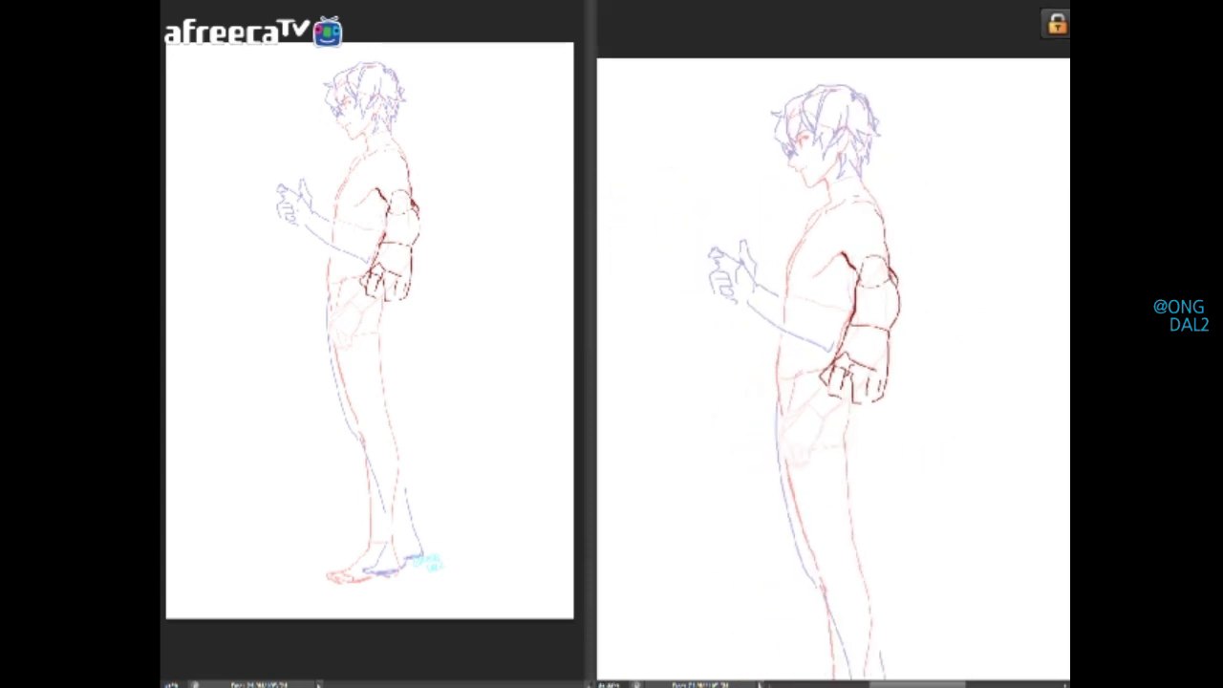
# On a new layer, draw a thick straight light-blue band sloping across the figure at the height of the new hand
pyautogui.hotkey('ctrl', 'z')
pyautogui.hotkey('ctrl', 'z')
pyautogui.hotkey('ctrl', 'shift', 'n')
pyautogui.press('Return')
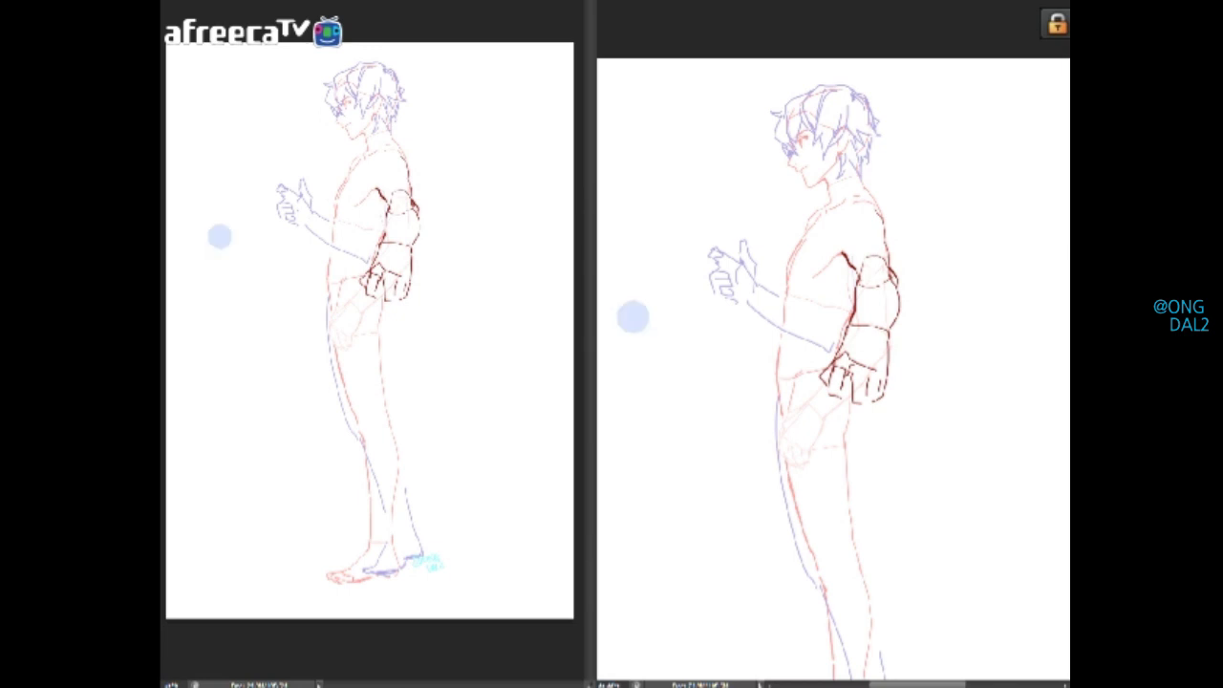
pyautogui.moveTo(633, 316); pyautogui.dragTo(1068, 413)
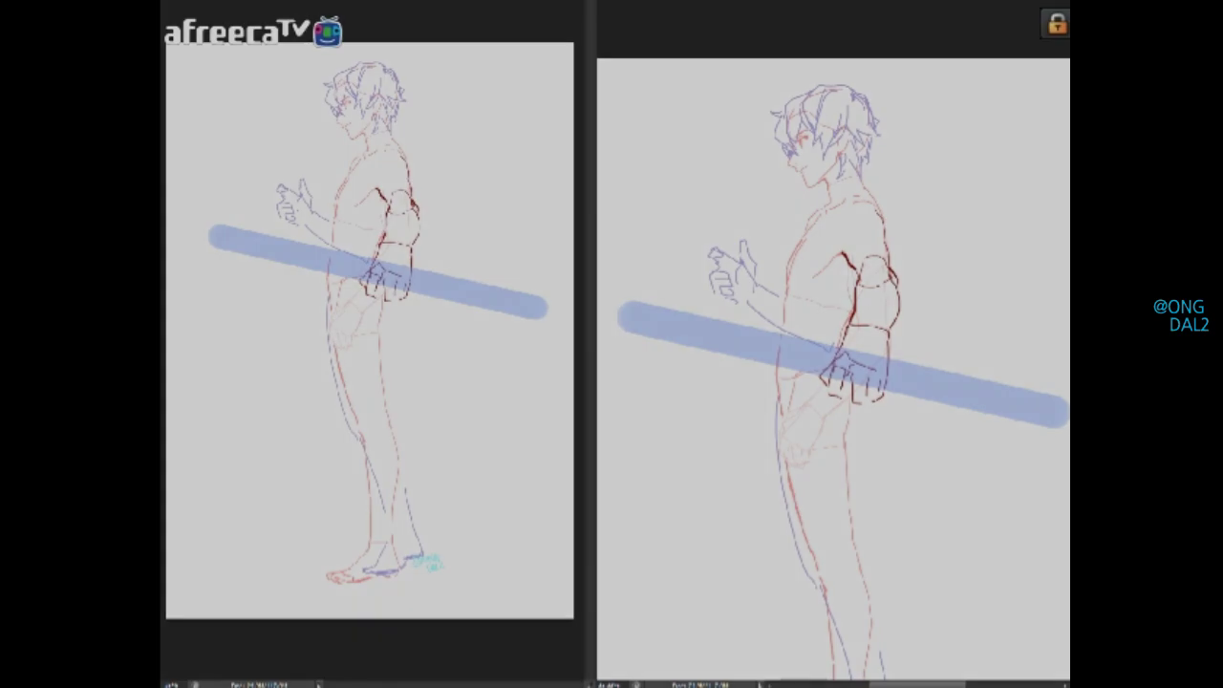